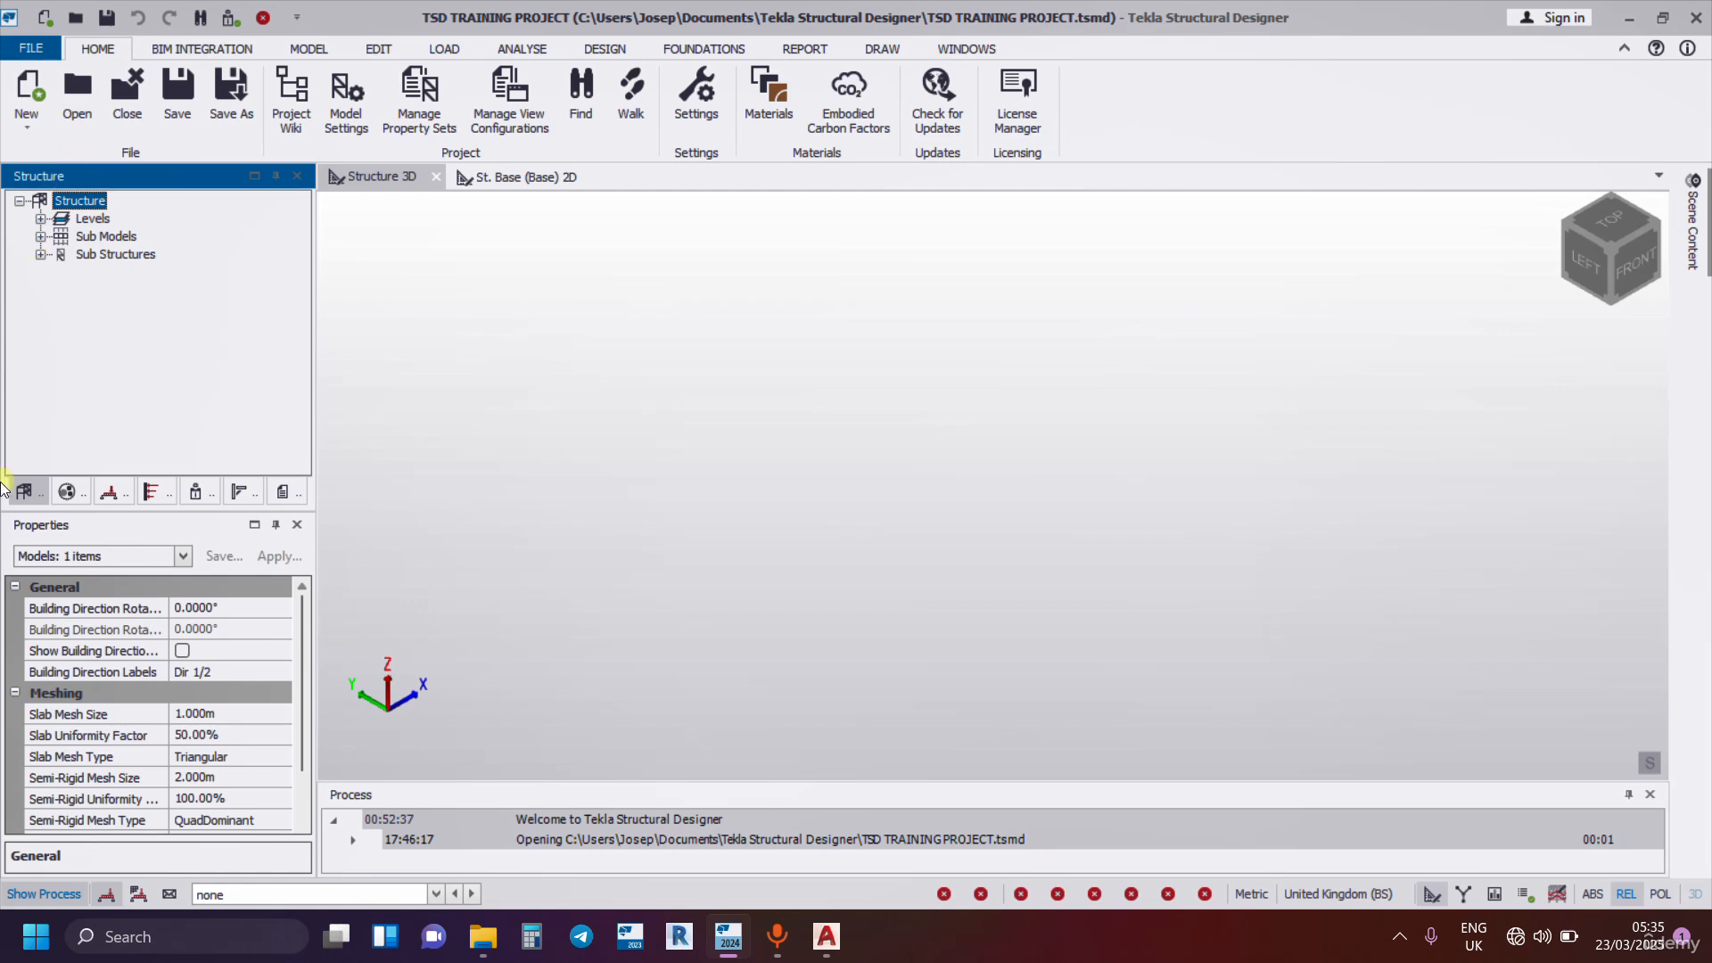
Expand the structure's levels and open the Construction Levels table
click(40, 218)
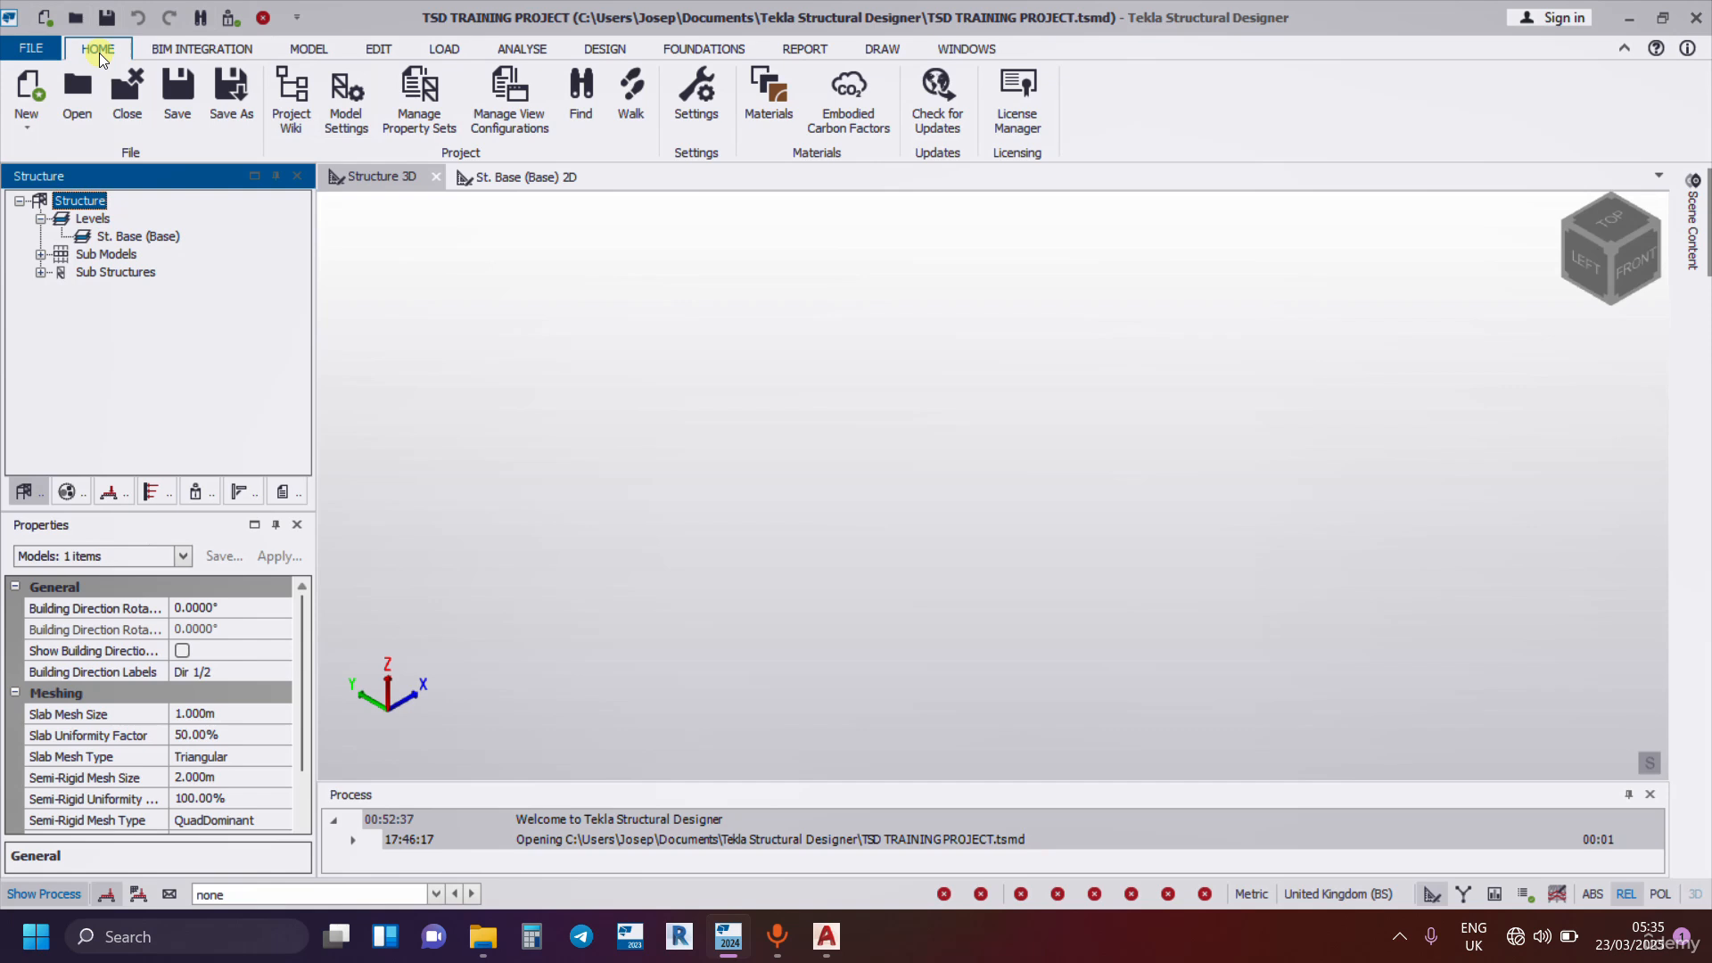
click(313, 46)
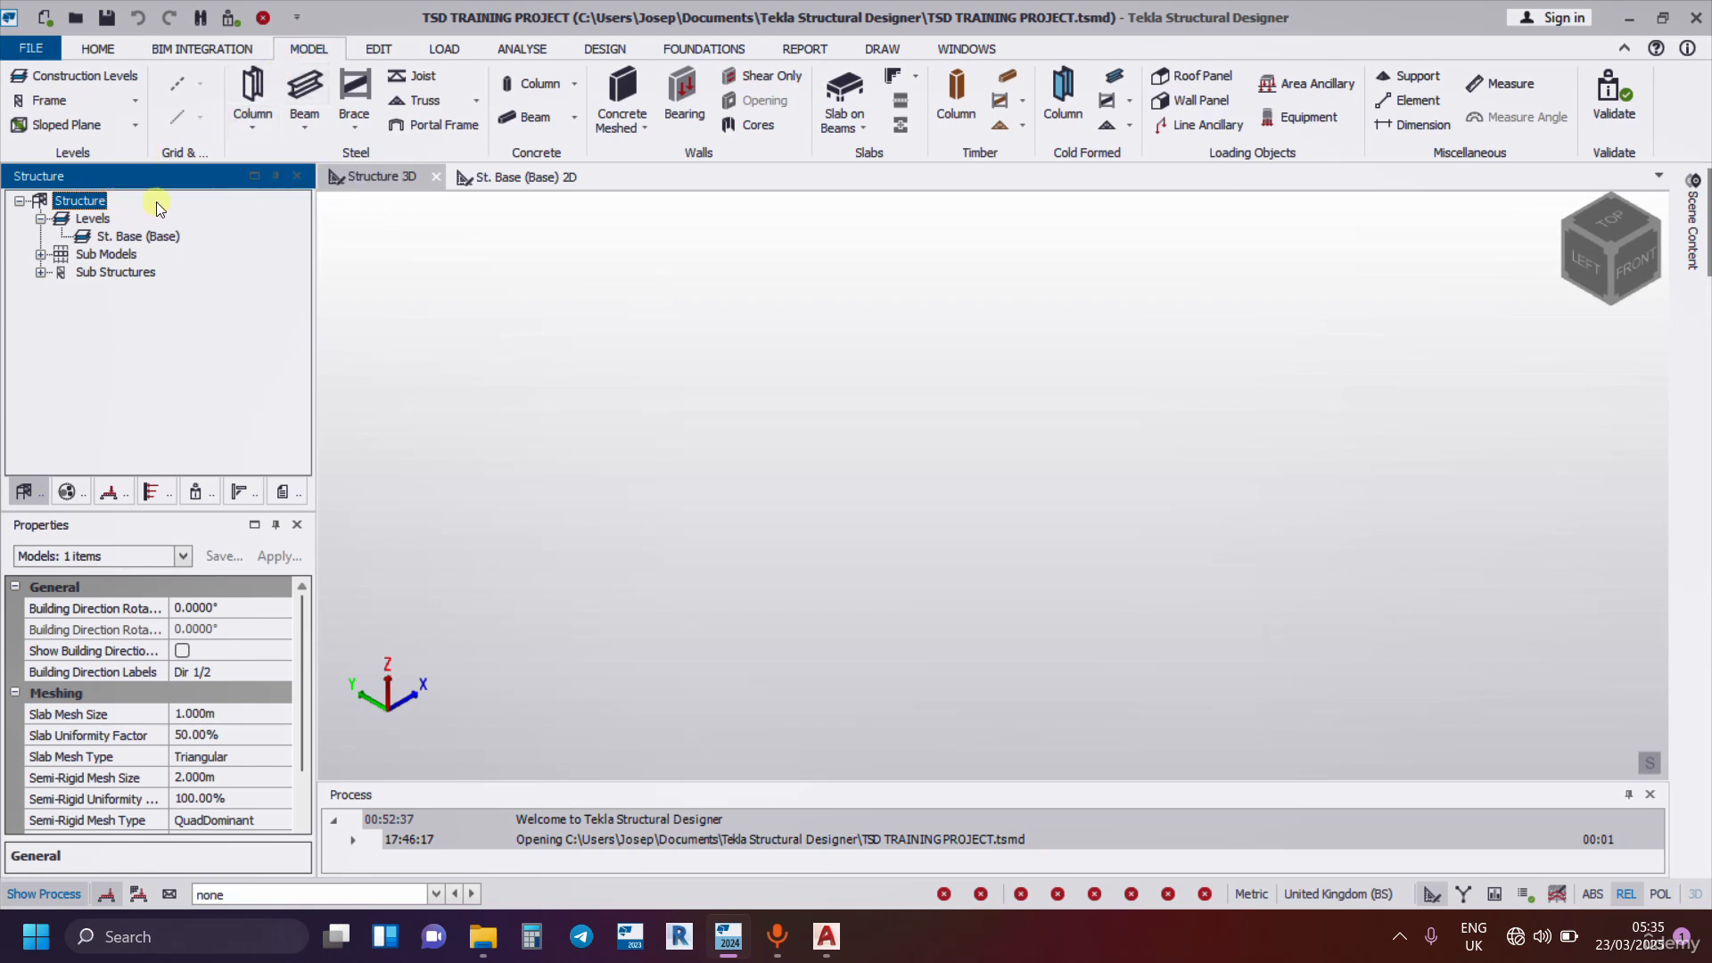
click(90, 82)
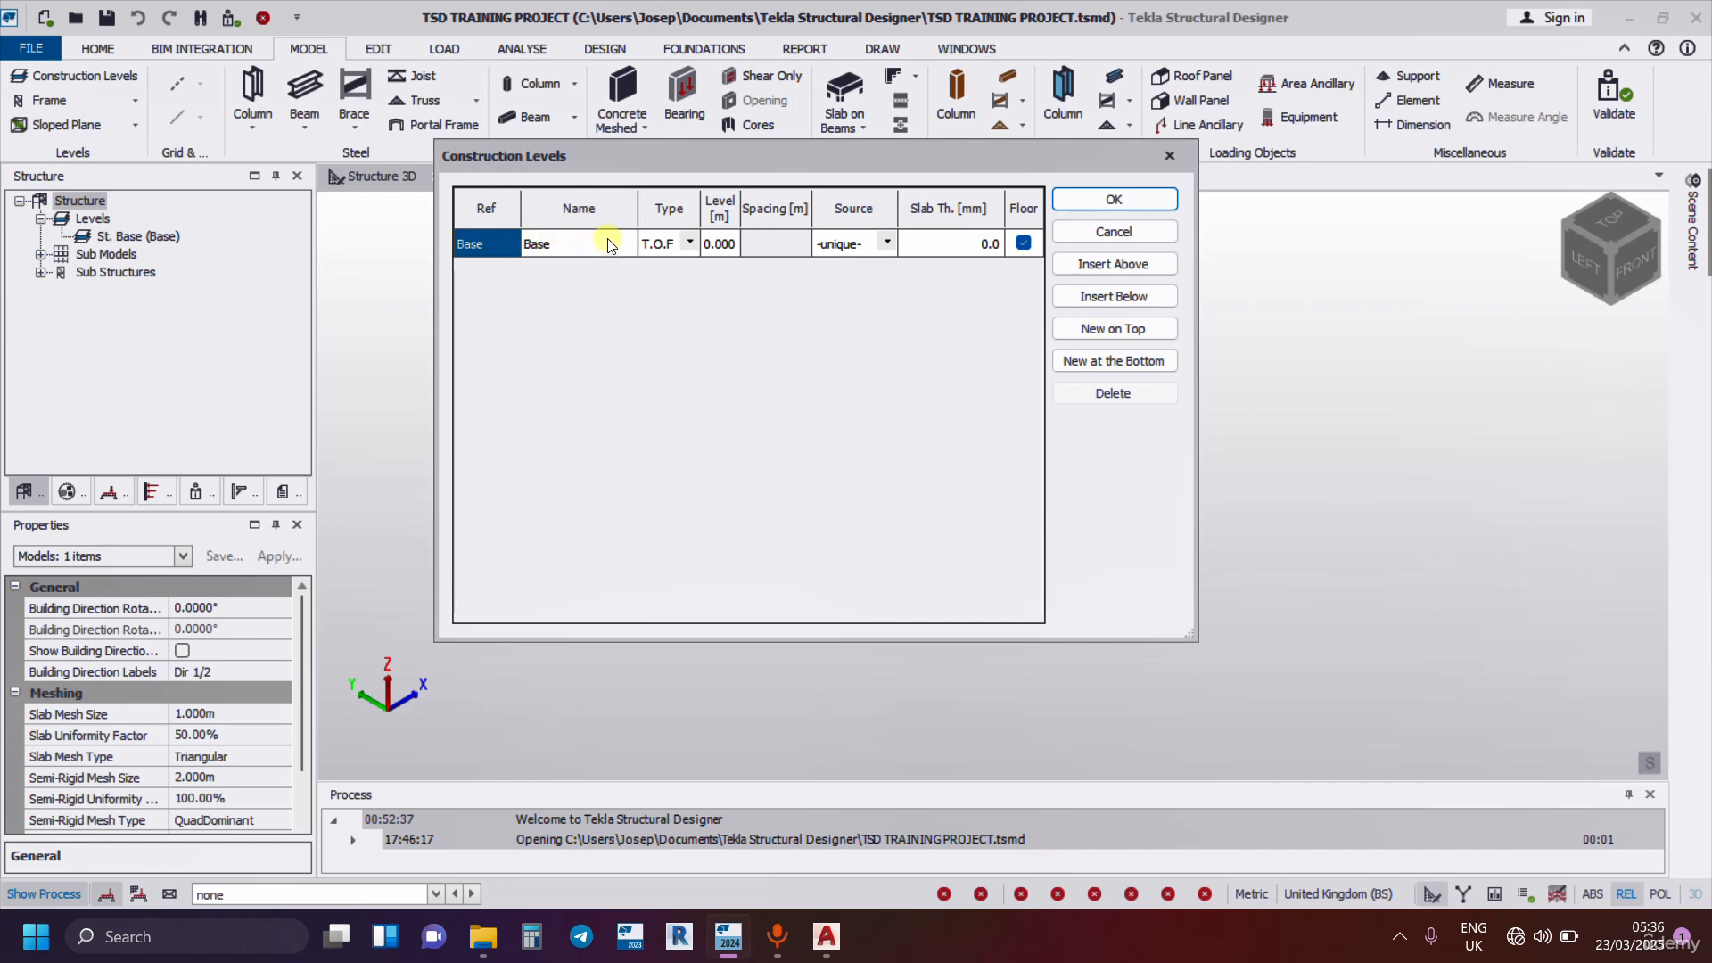
Review the available level types for the Base level, keeping T.O.F
click(683, 242)
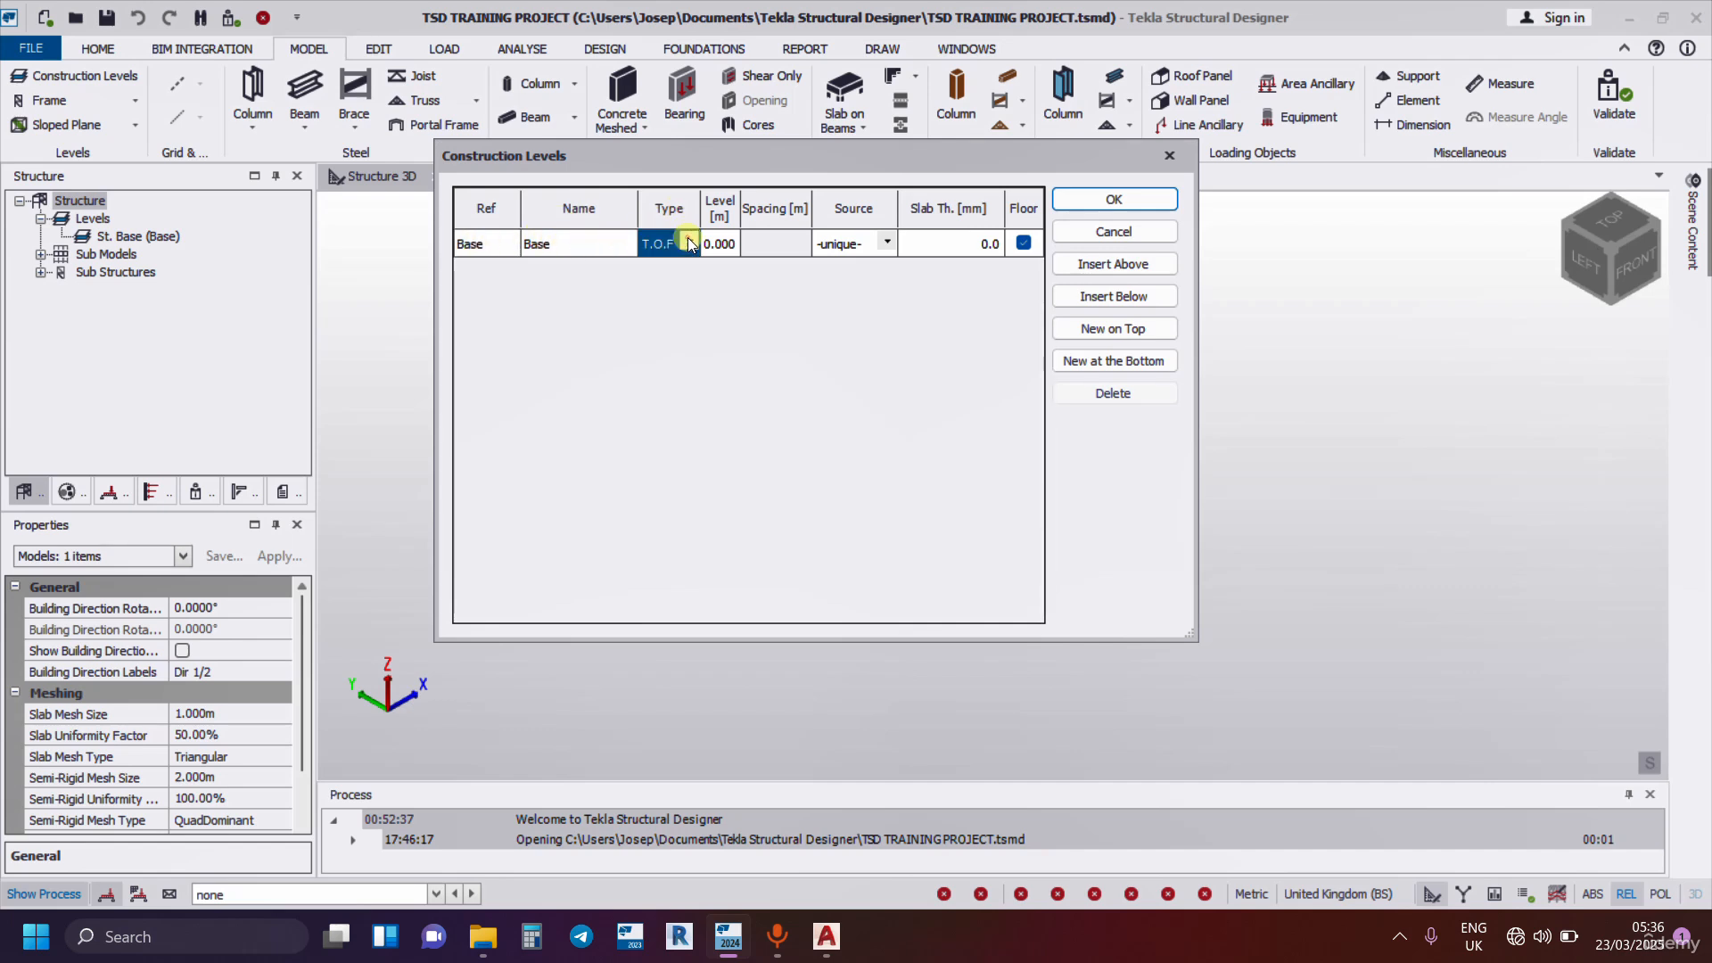
click(690, 241)
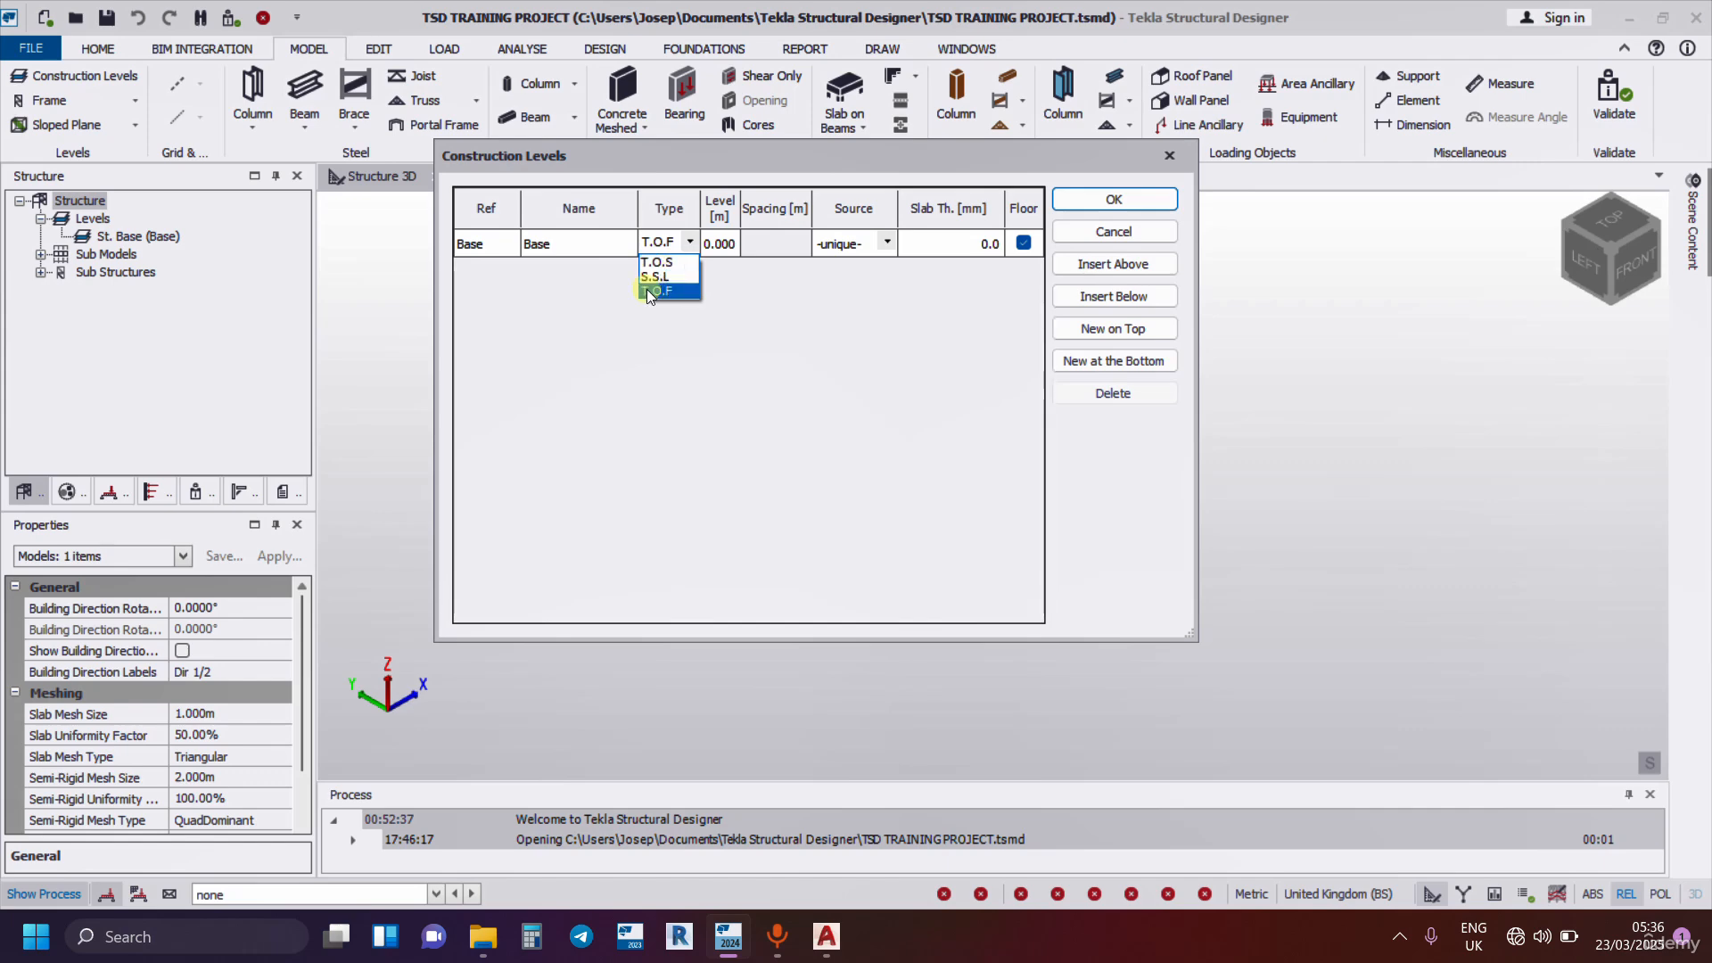
click(724, 211)
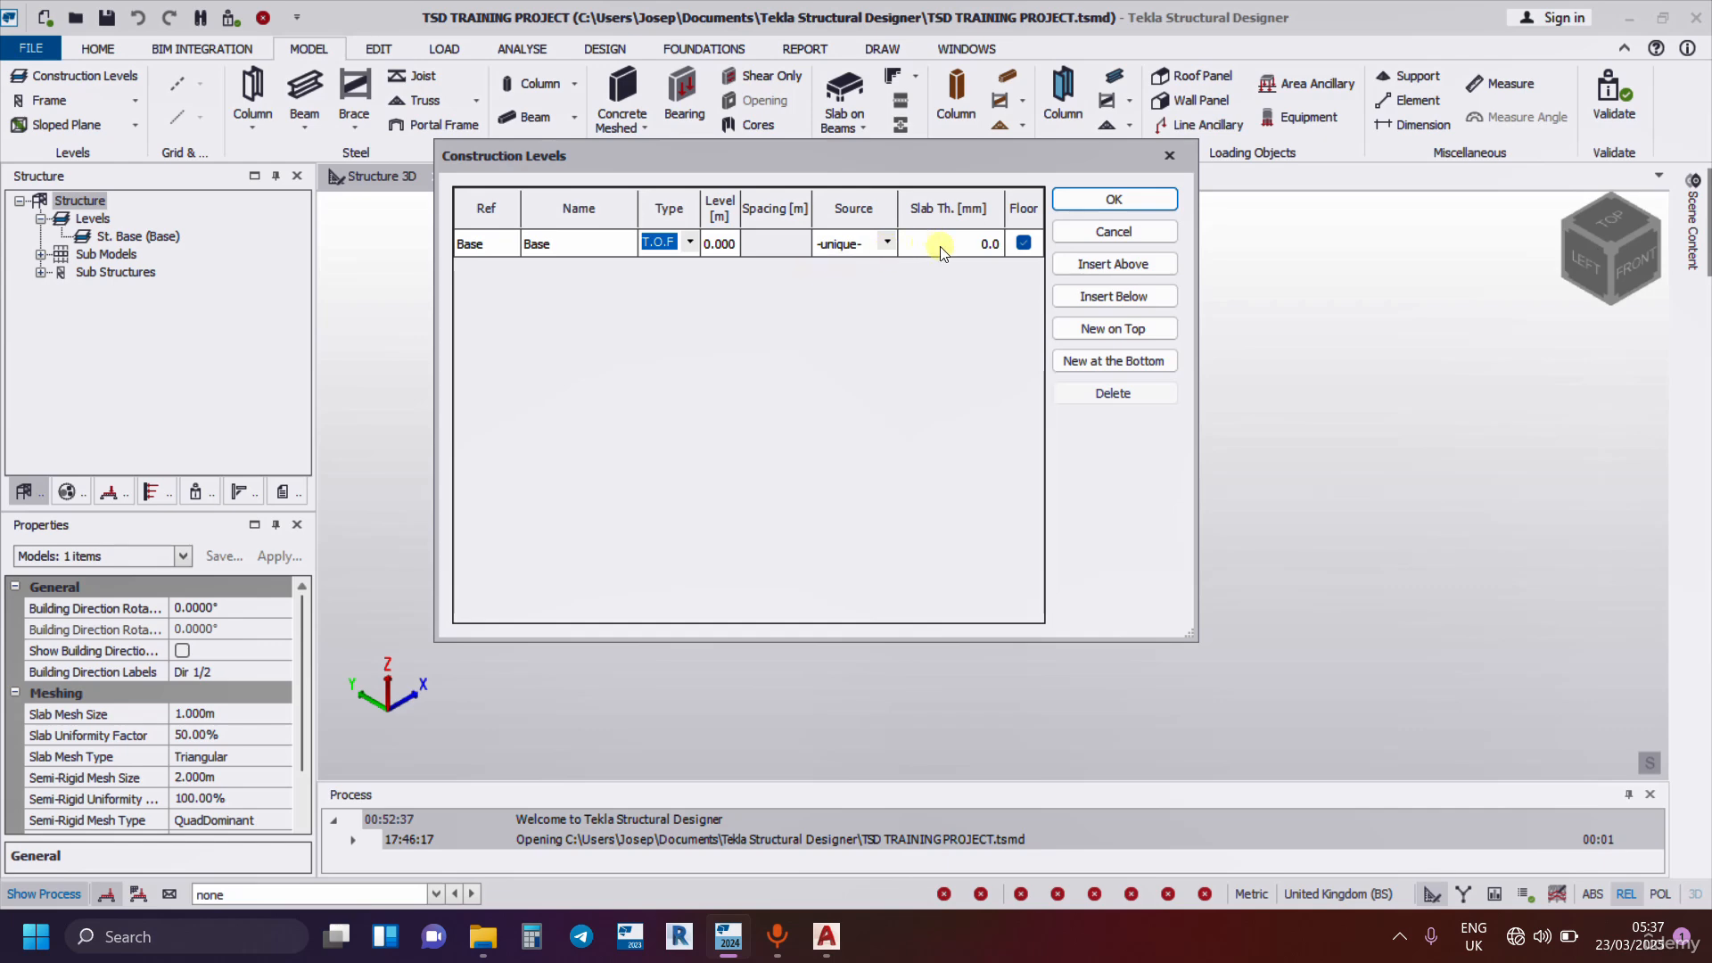
Insert a construction level above Base, set its type to S.S.L and name it GRD FLR
click(1099, 266)
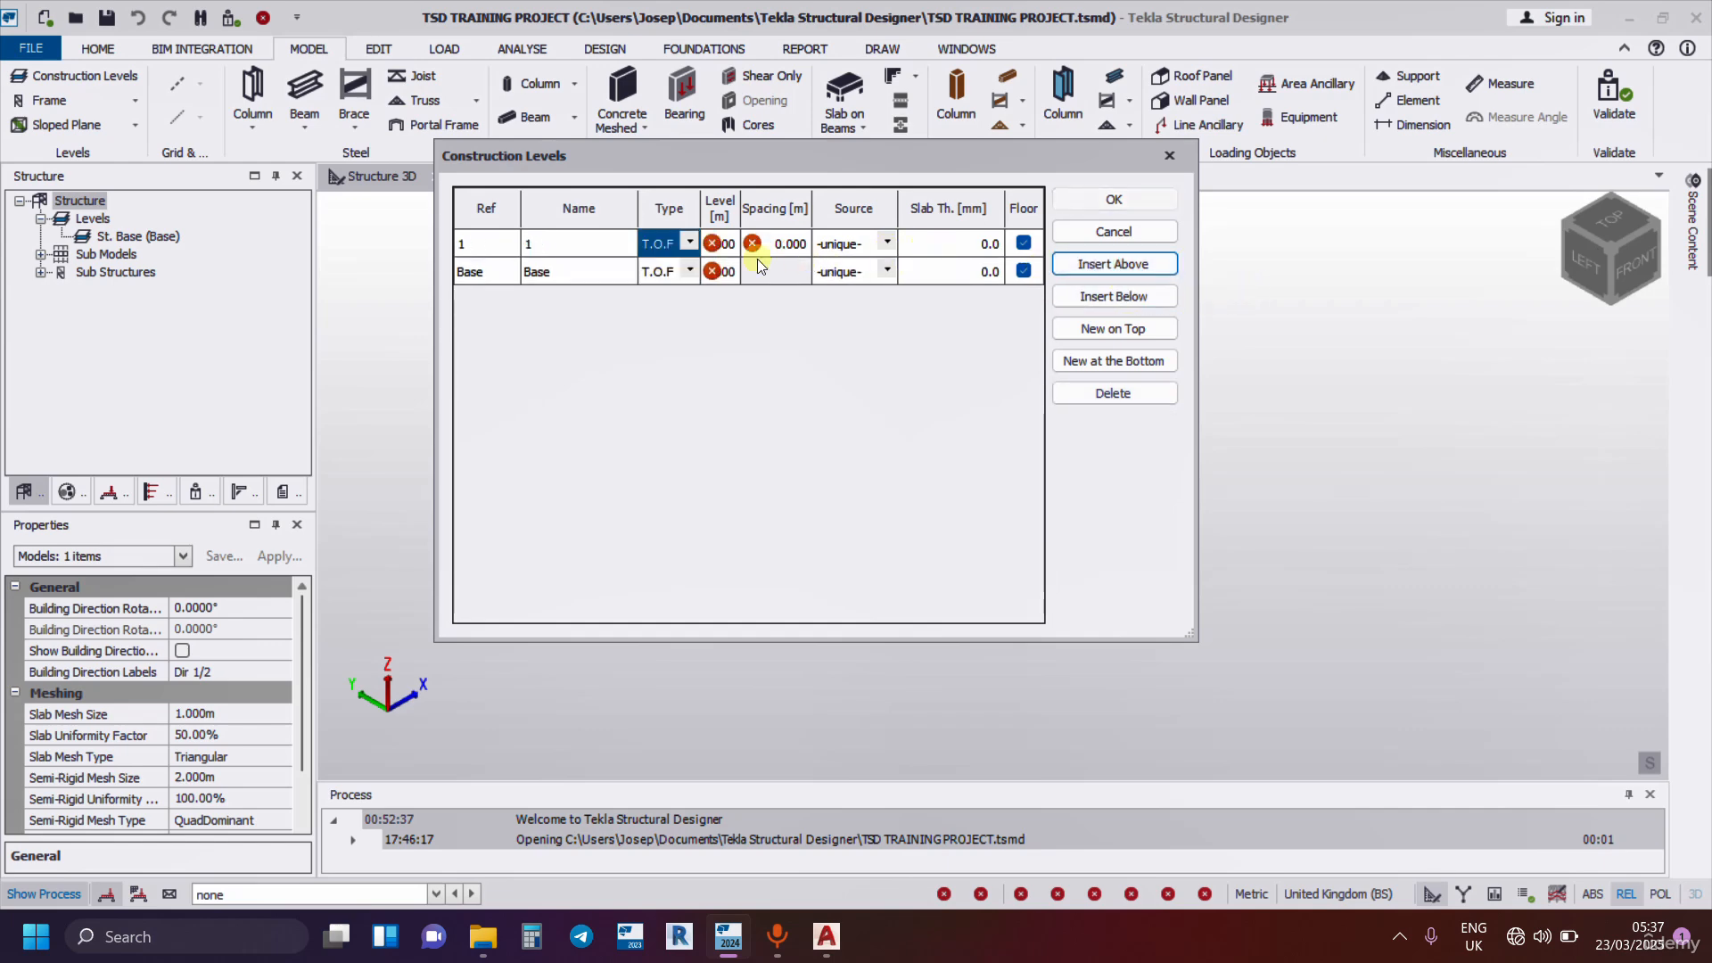
click(691, 242)
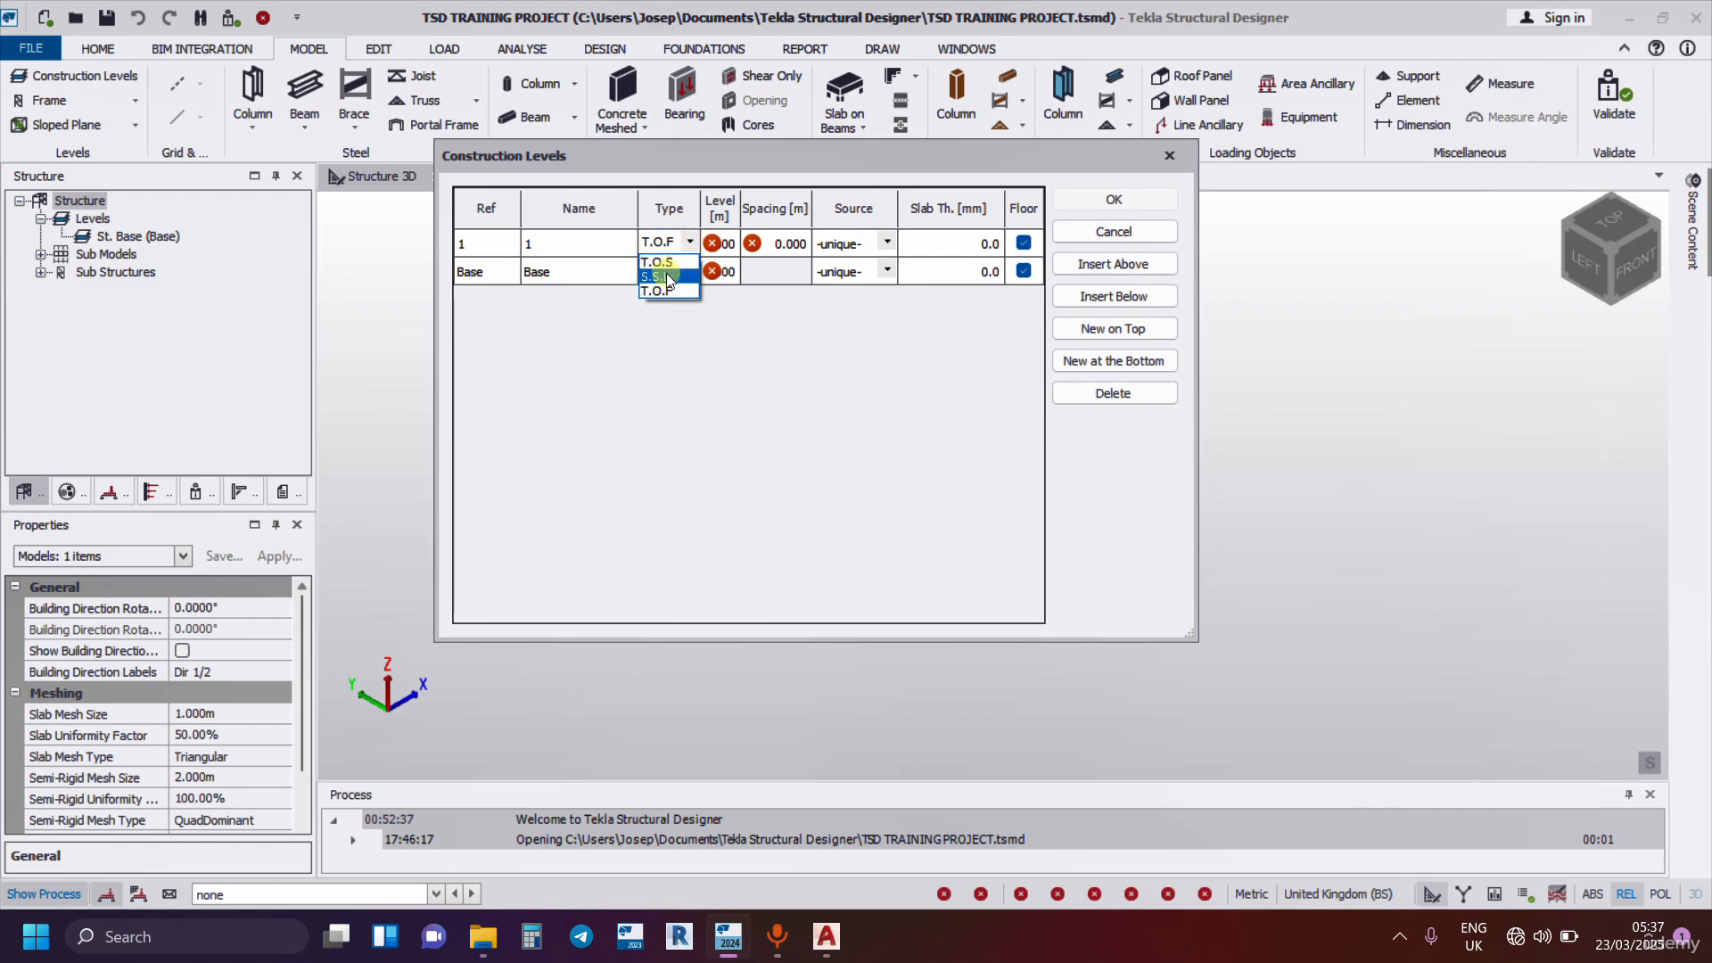
click(669, 278)
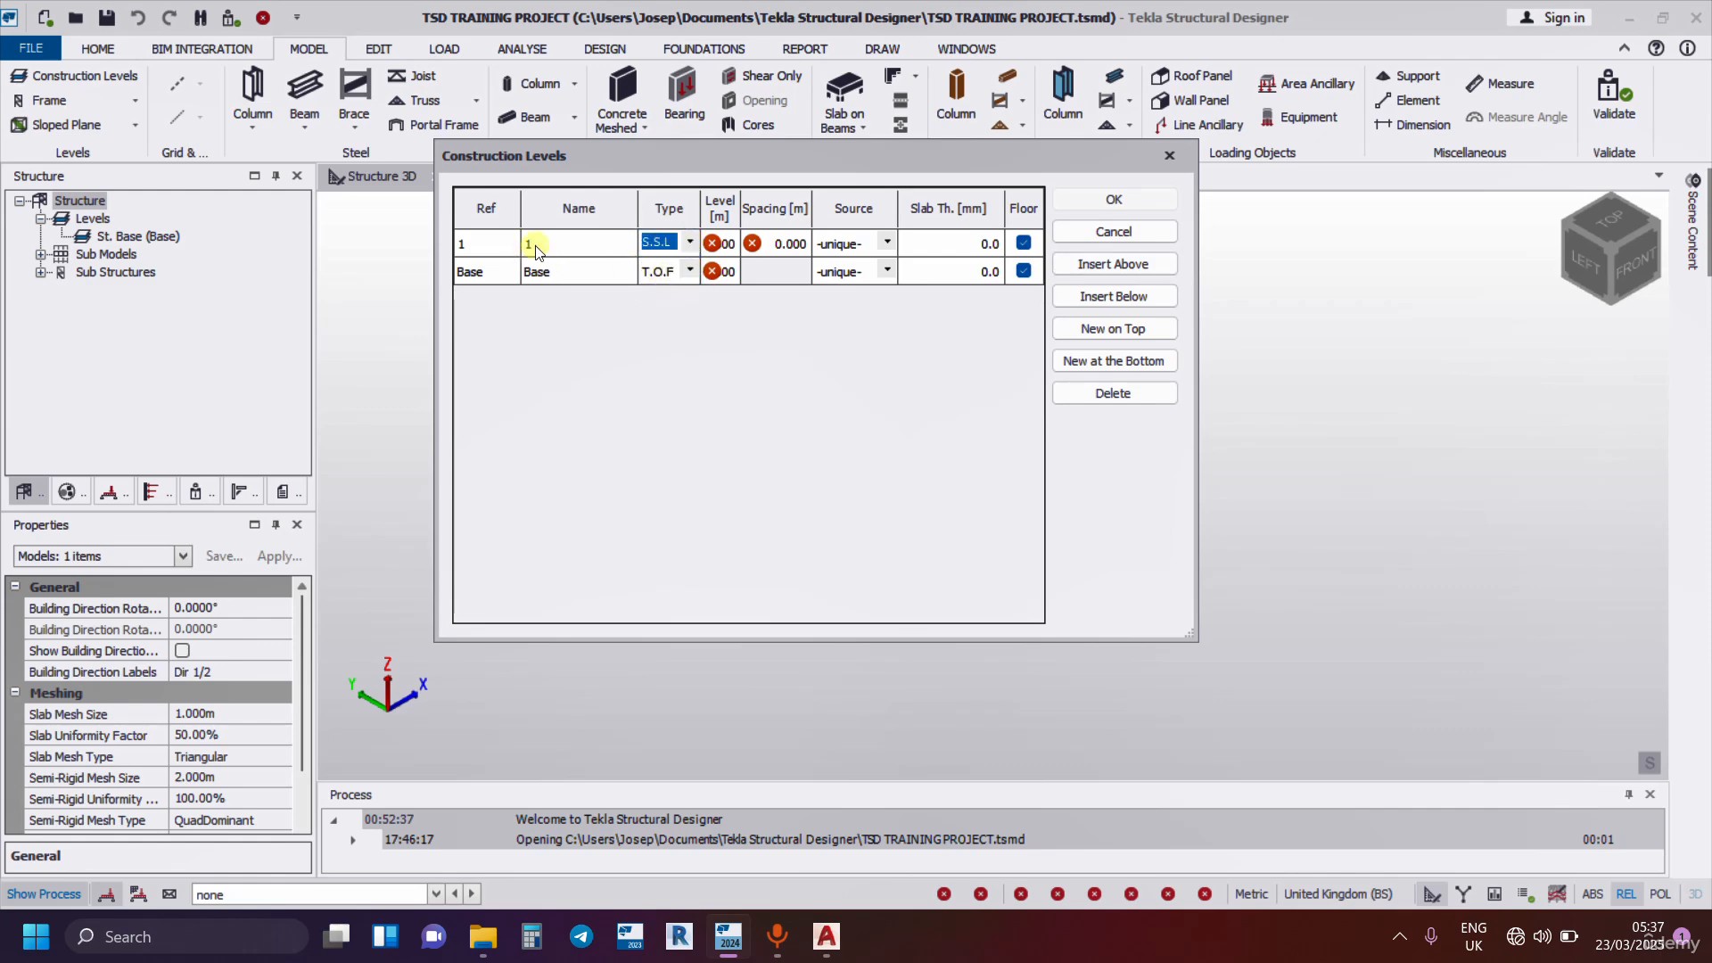
click(538, 249)
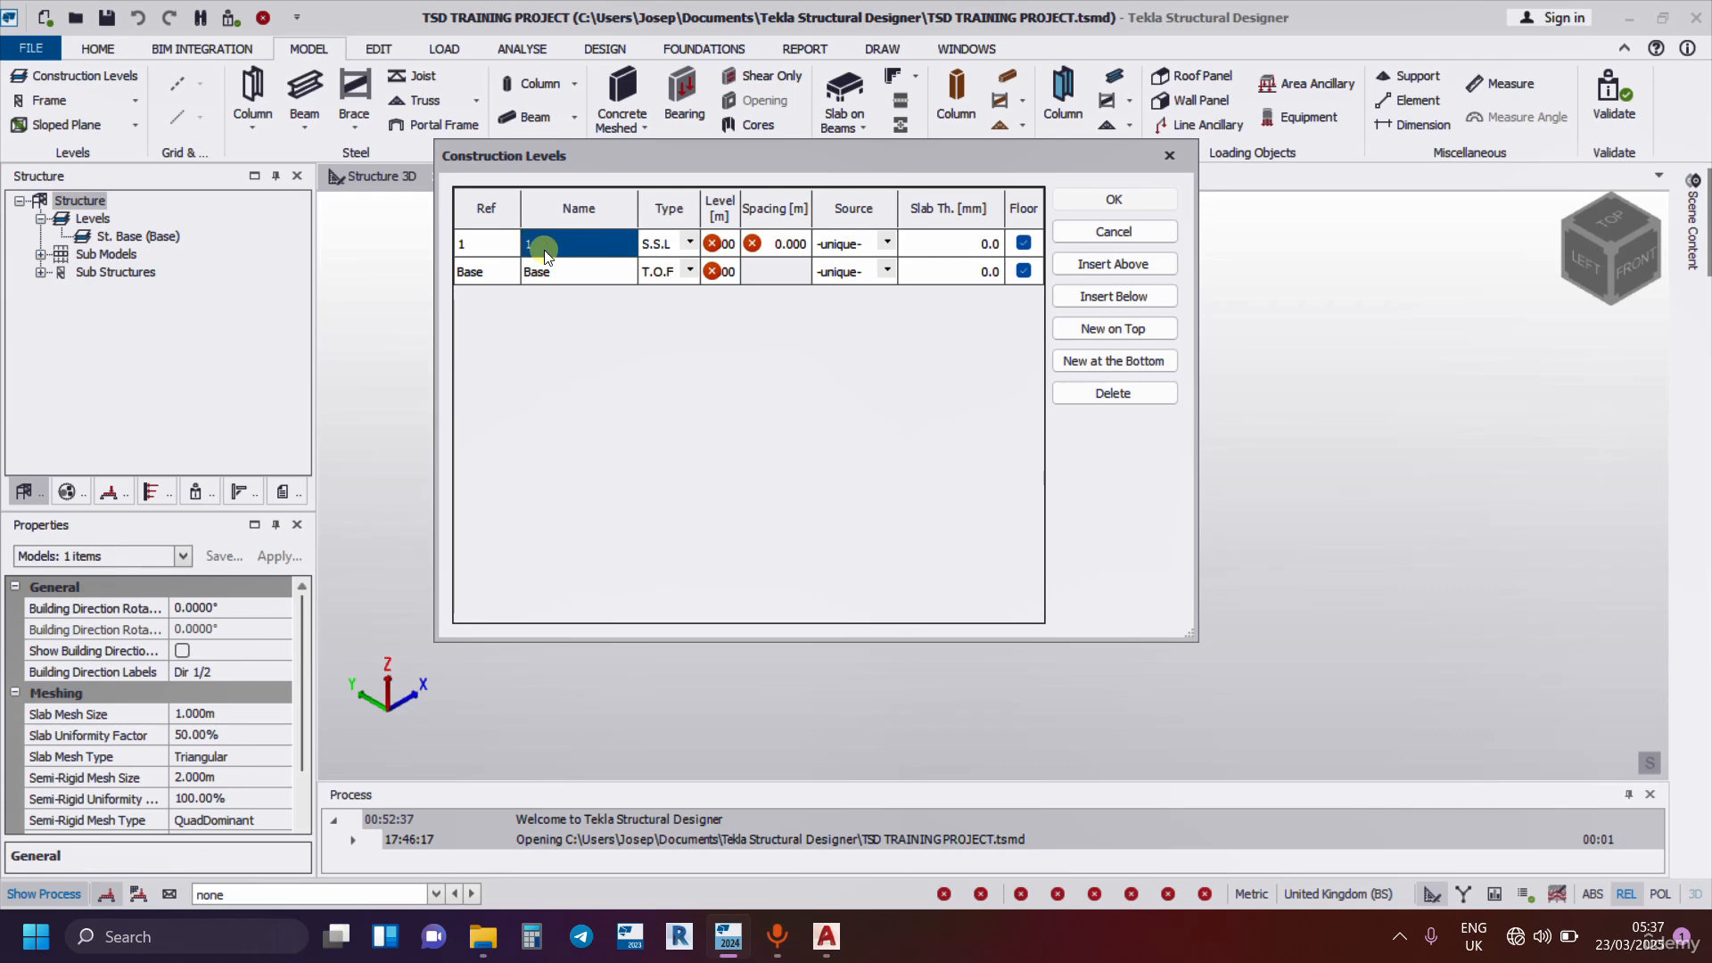
text(GED)
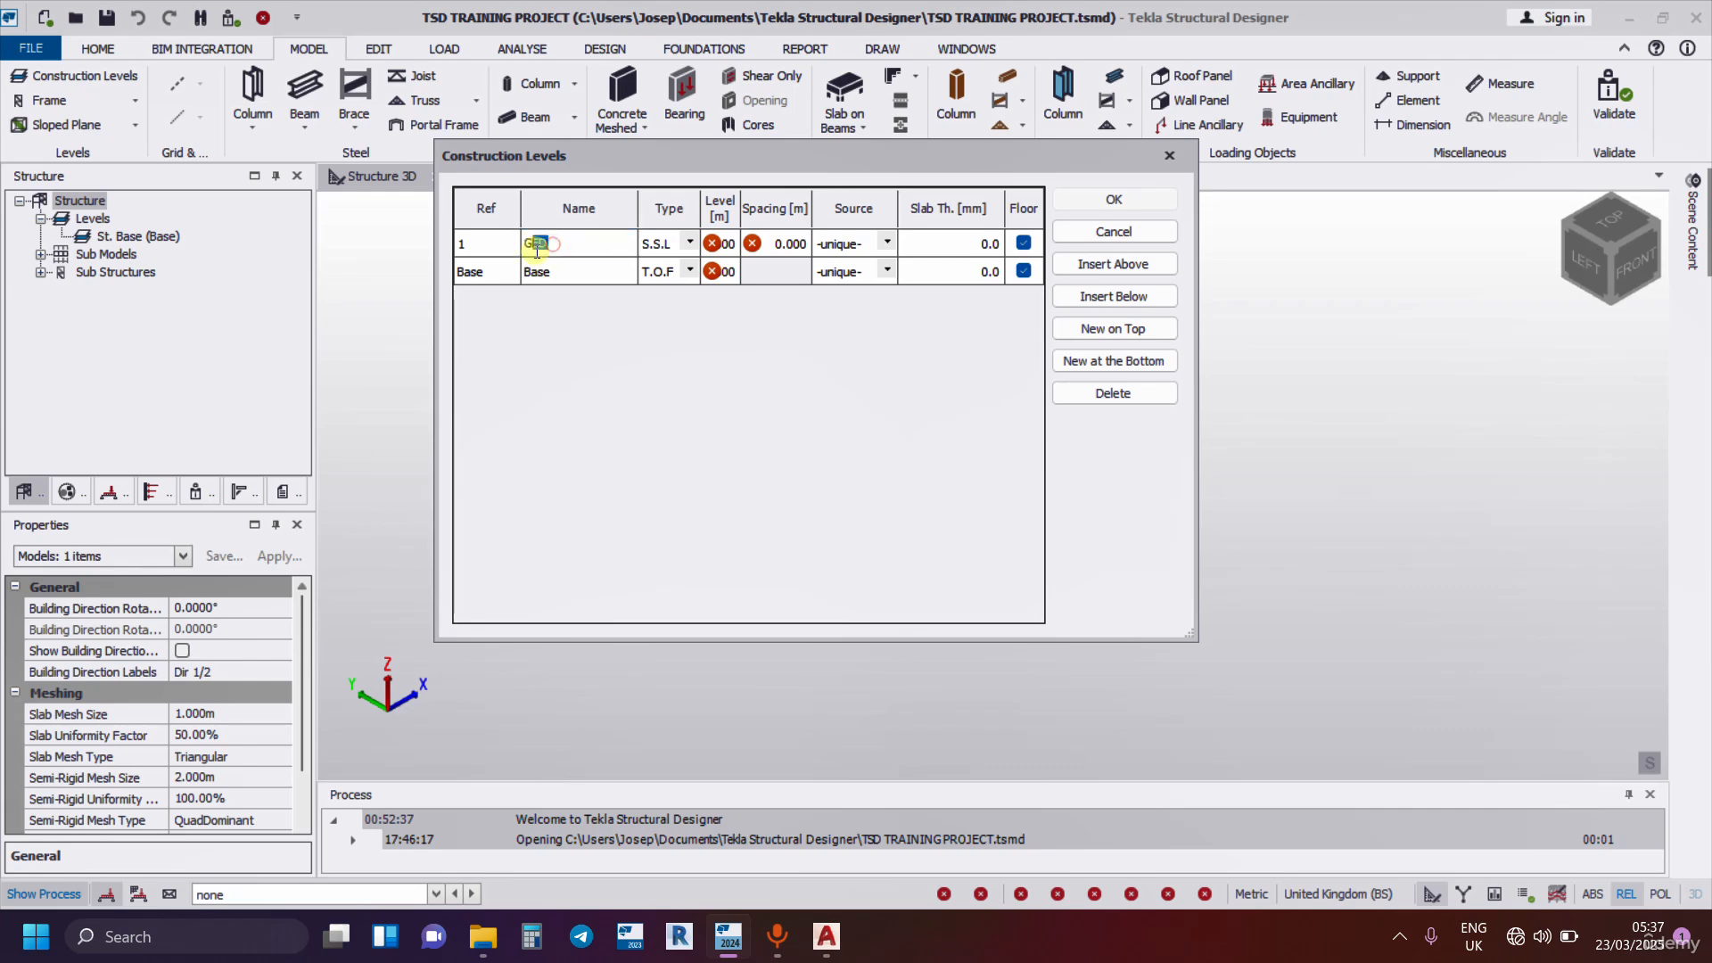
drag(553, 244, 533, 249)
text(RD FLR)
Set the GRD FLR level's spacing to 1.5 m
click(788, 244)
text(1.5)
key(Return)
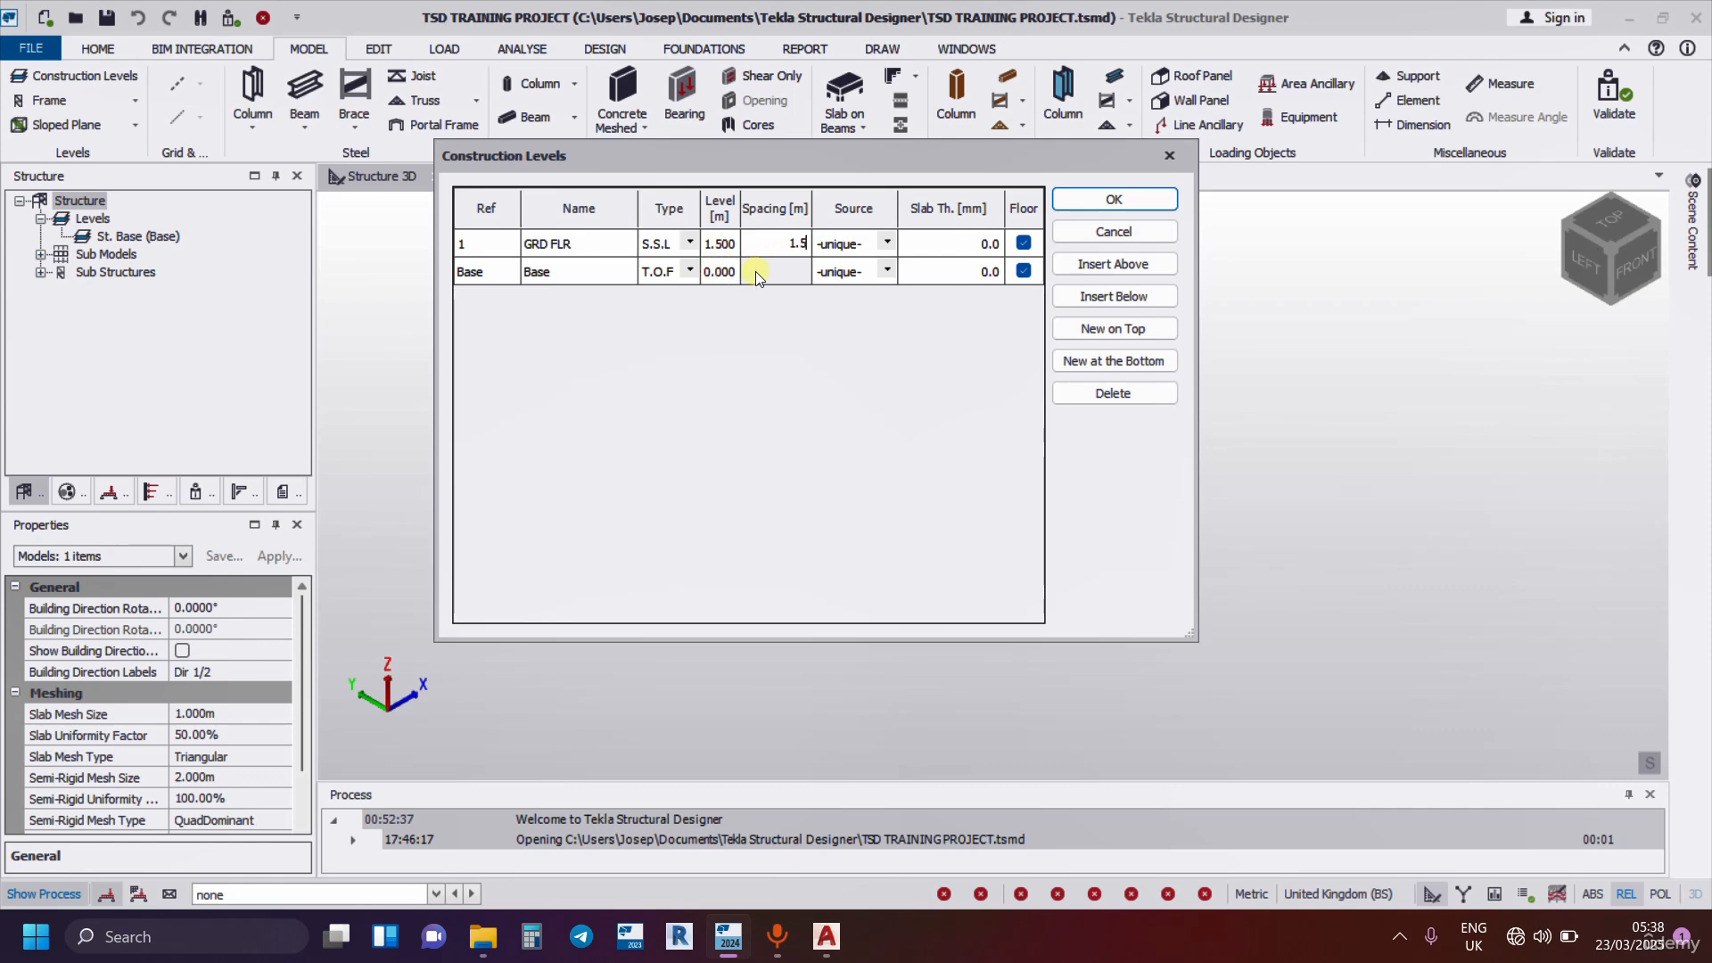
Insert a level above GRD FLR, name it 1ST FLR and set its spacing to 3.15 m
click(1121, 265)
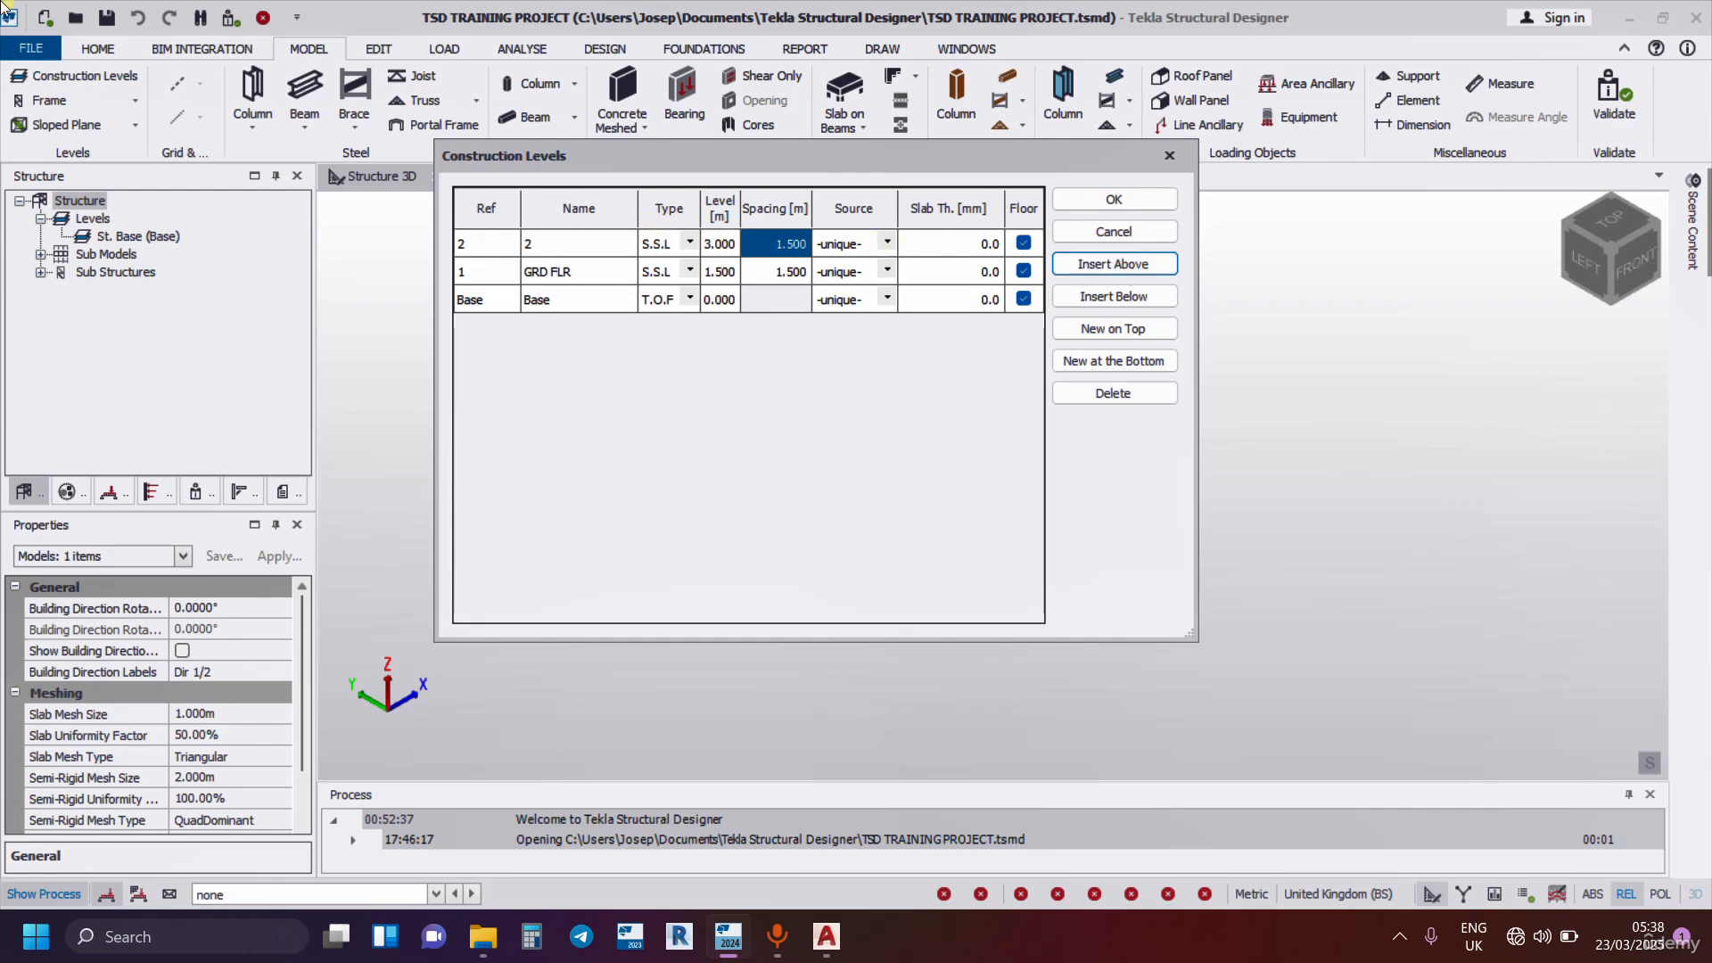
click(533, 246)
text(1ST FLR)
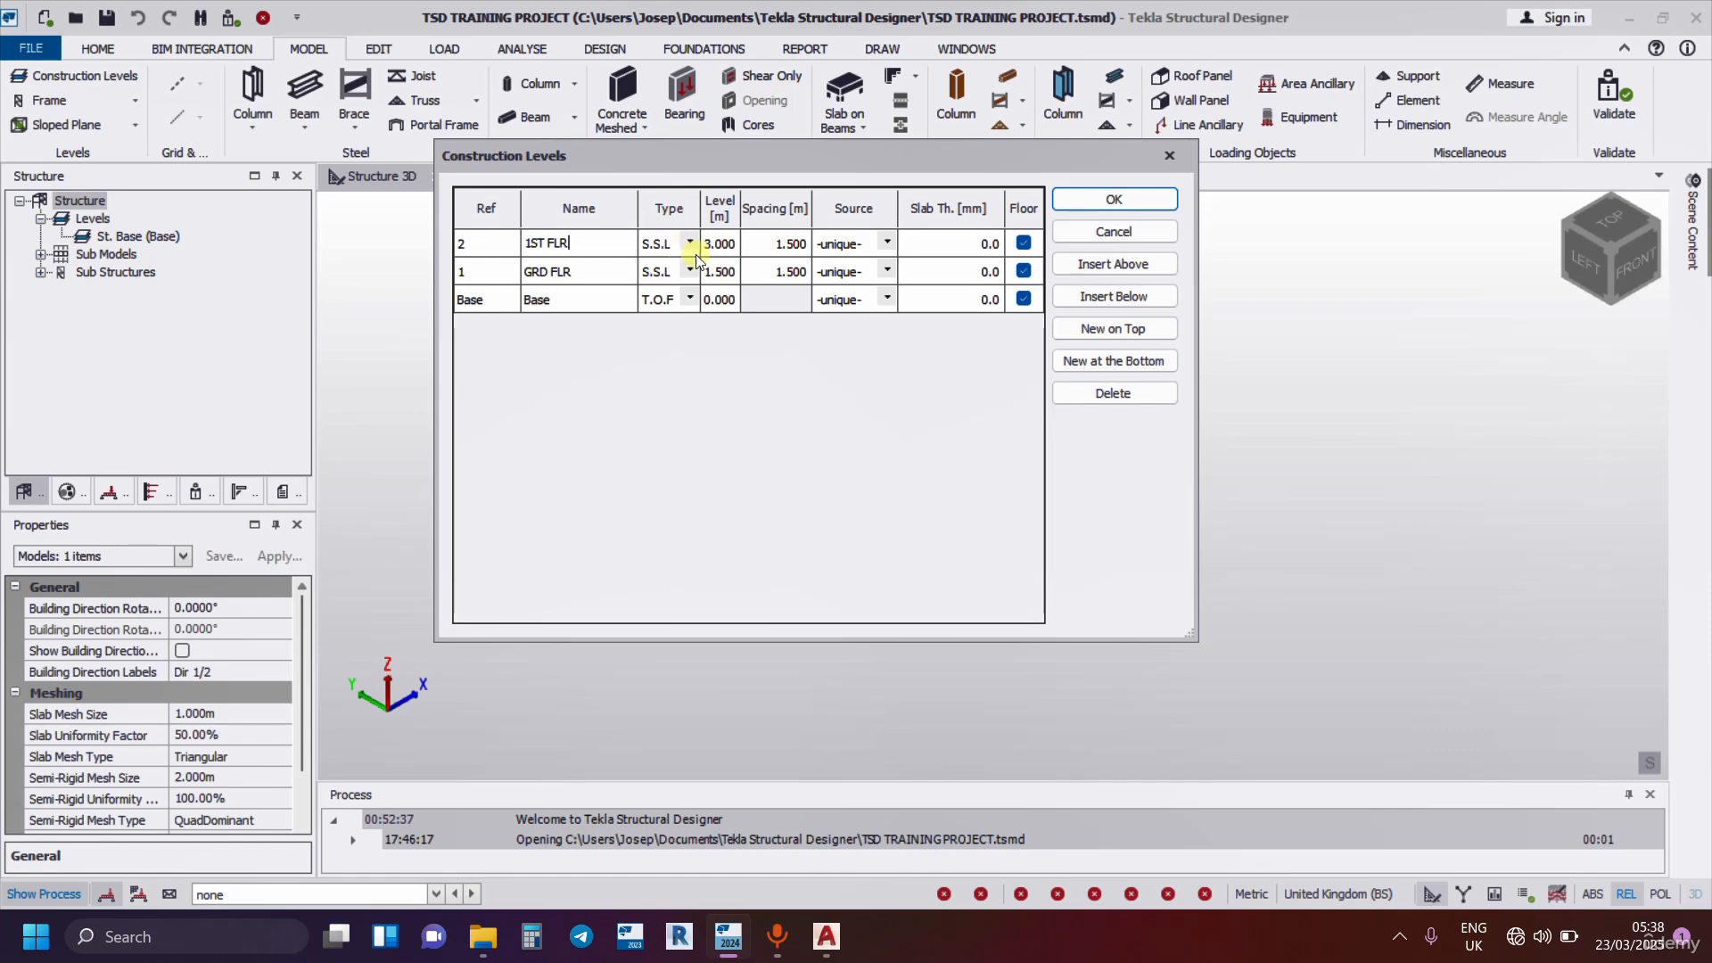
click(791, 245)
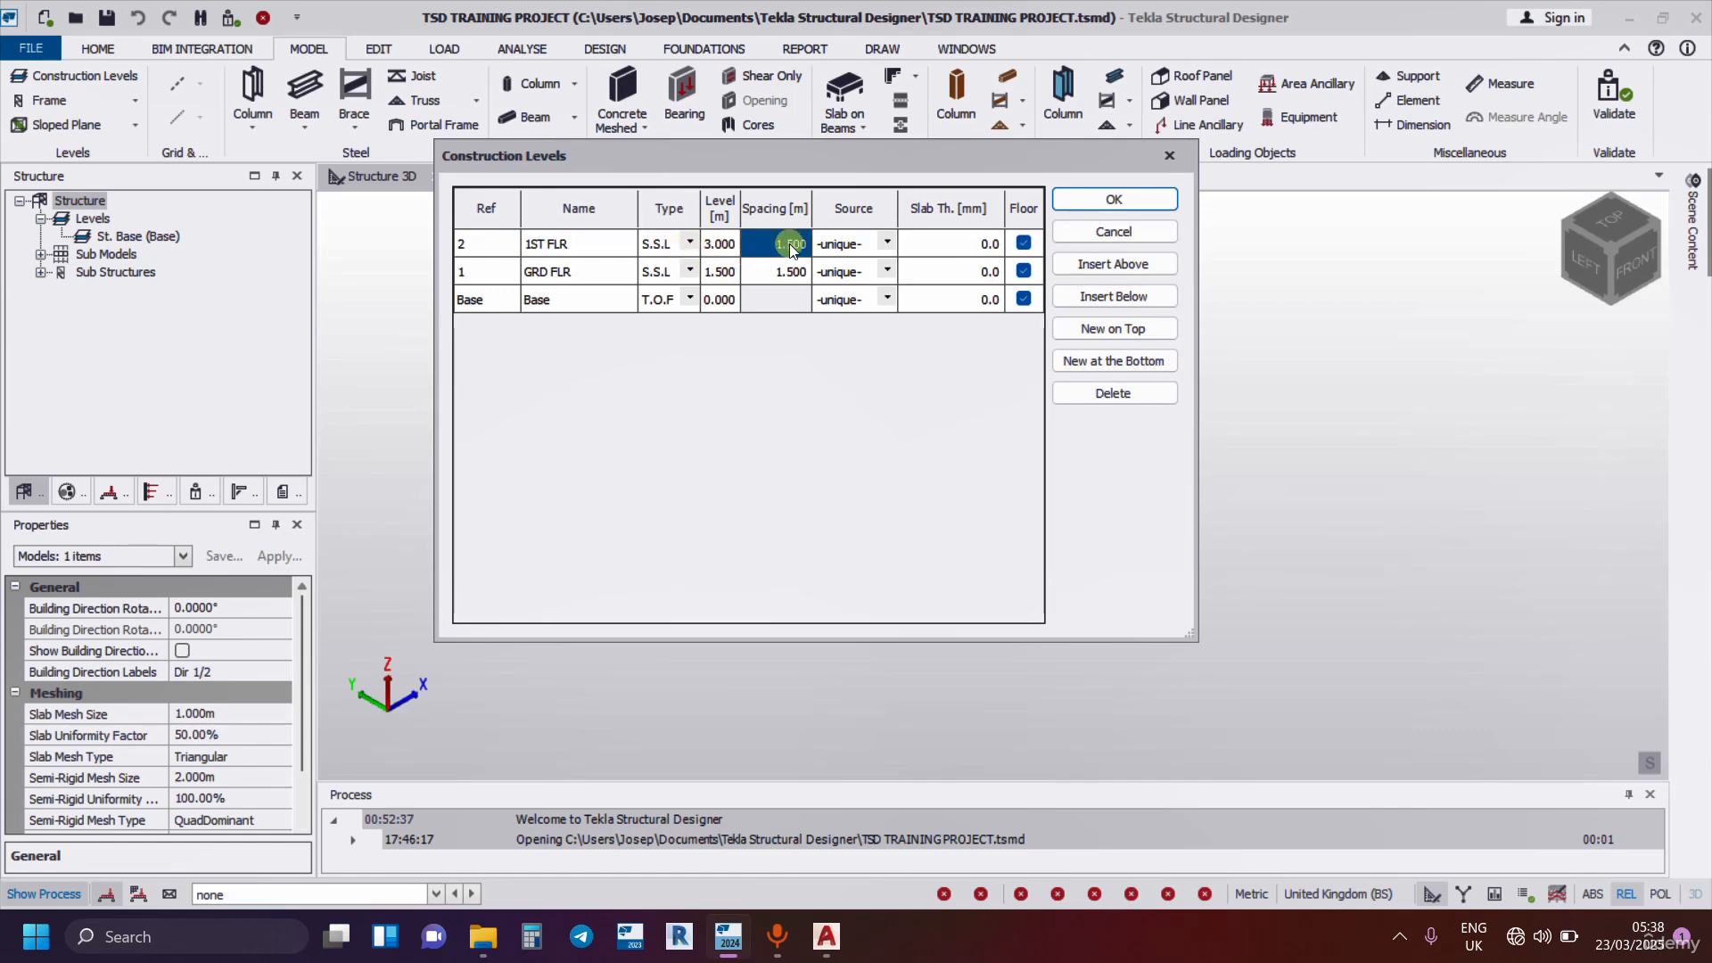
text(3.15)
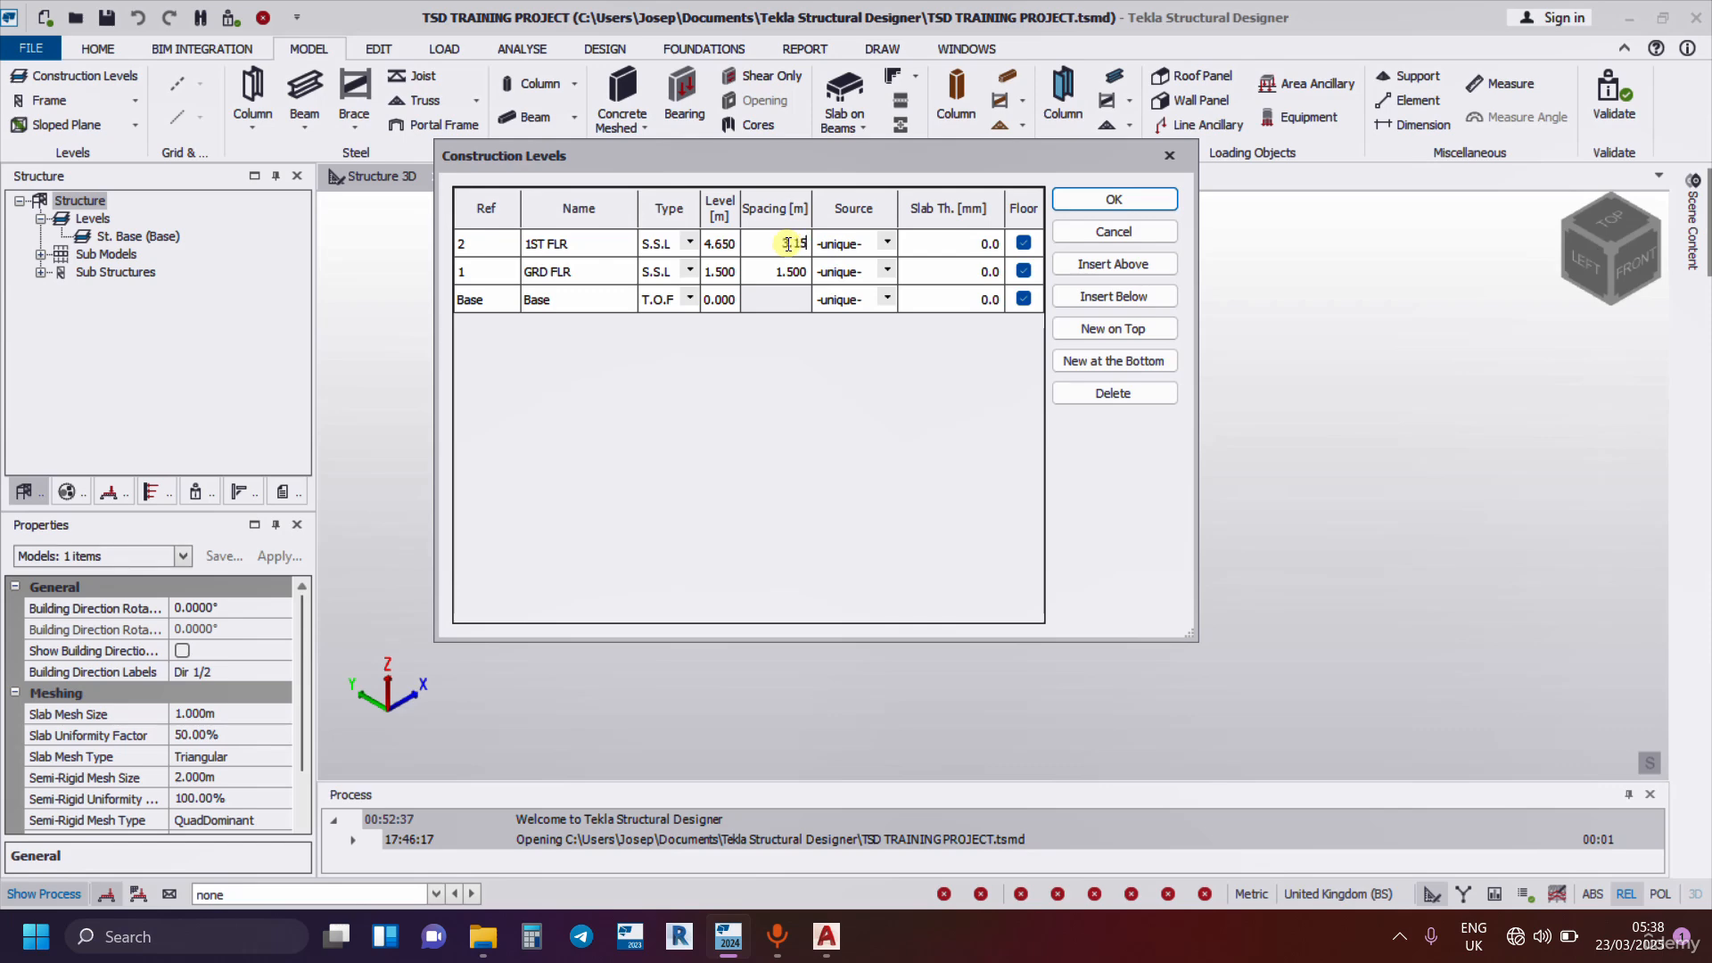
click(780, 270)
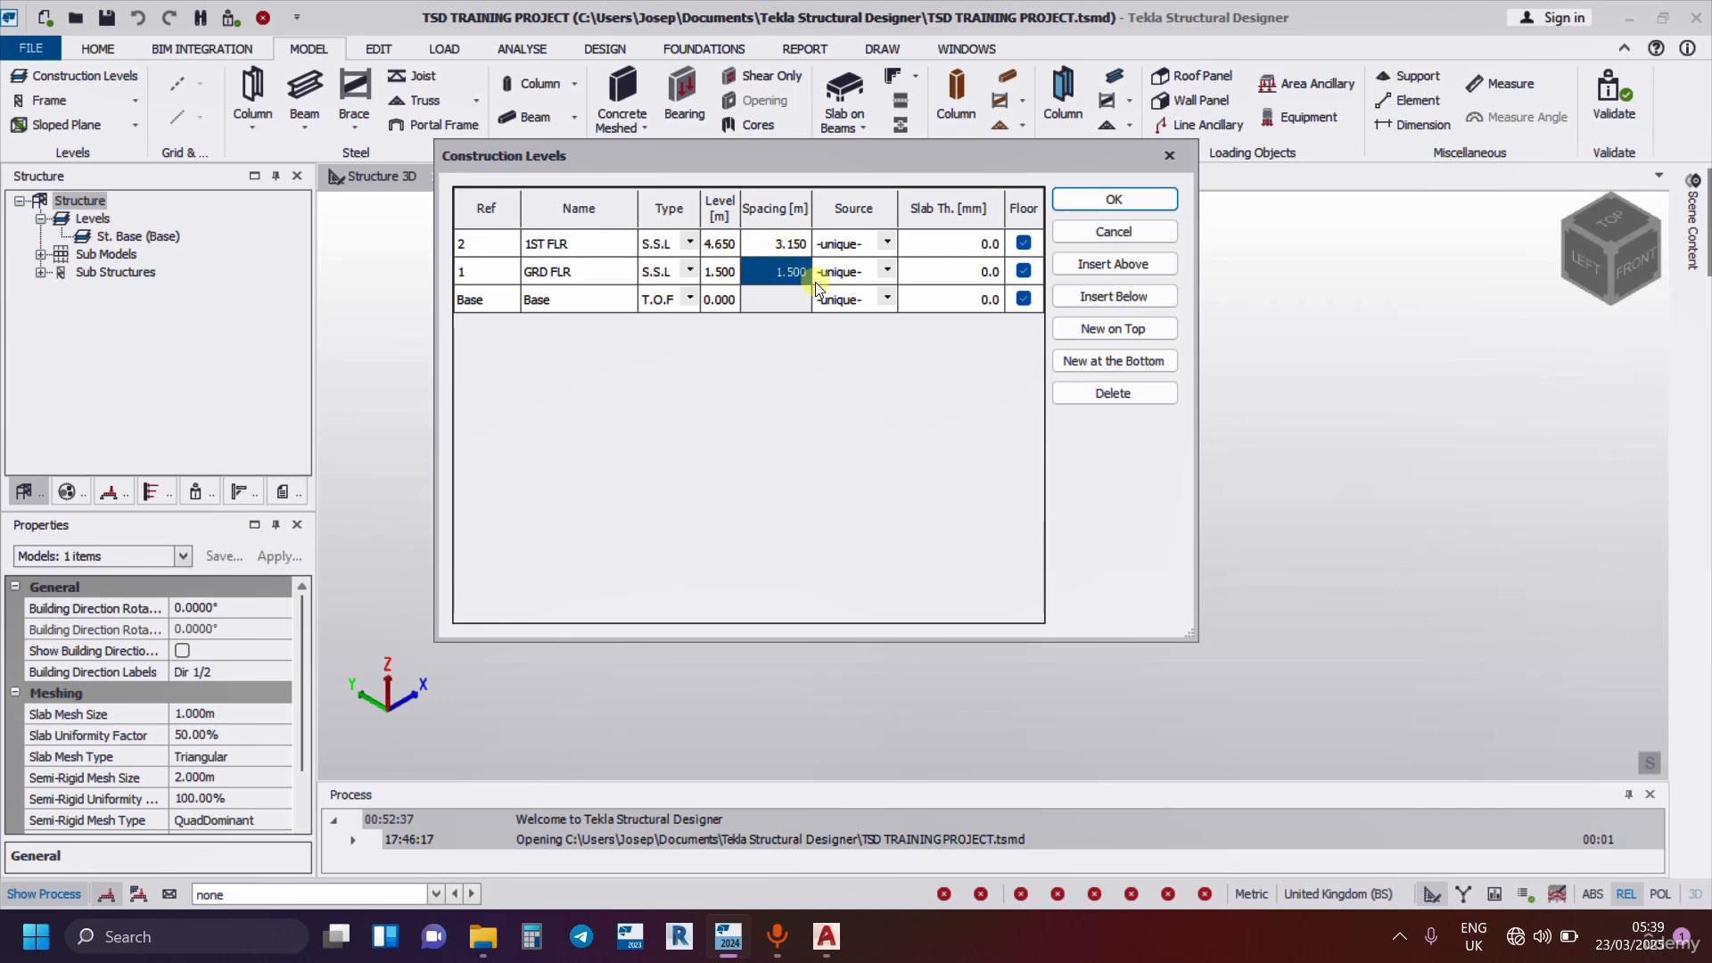
click(719, 243)
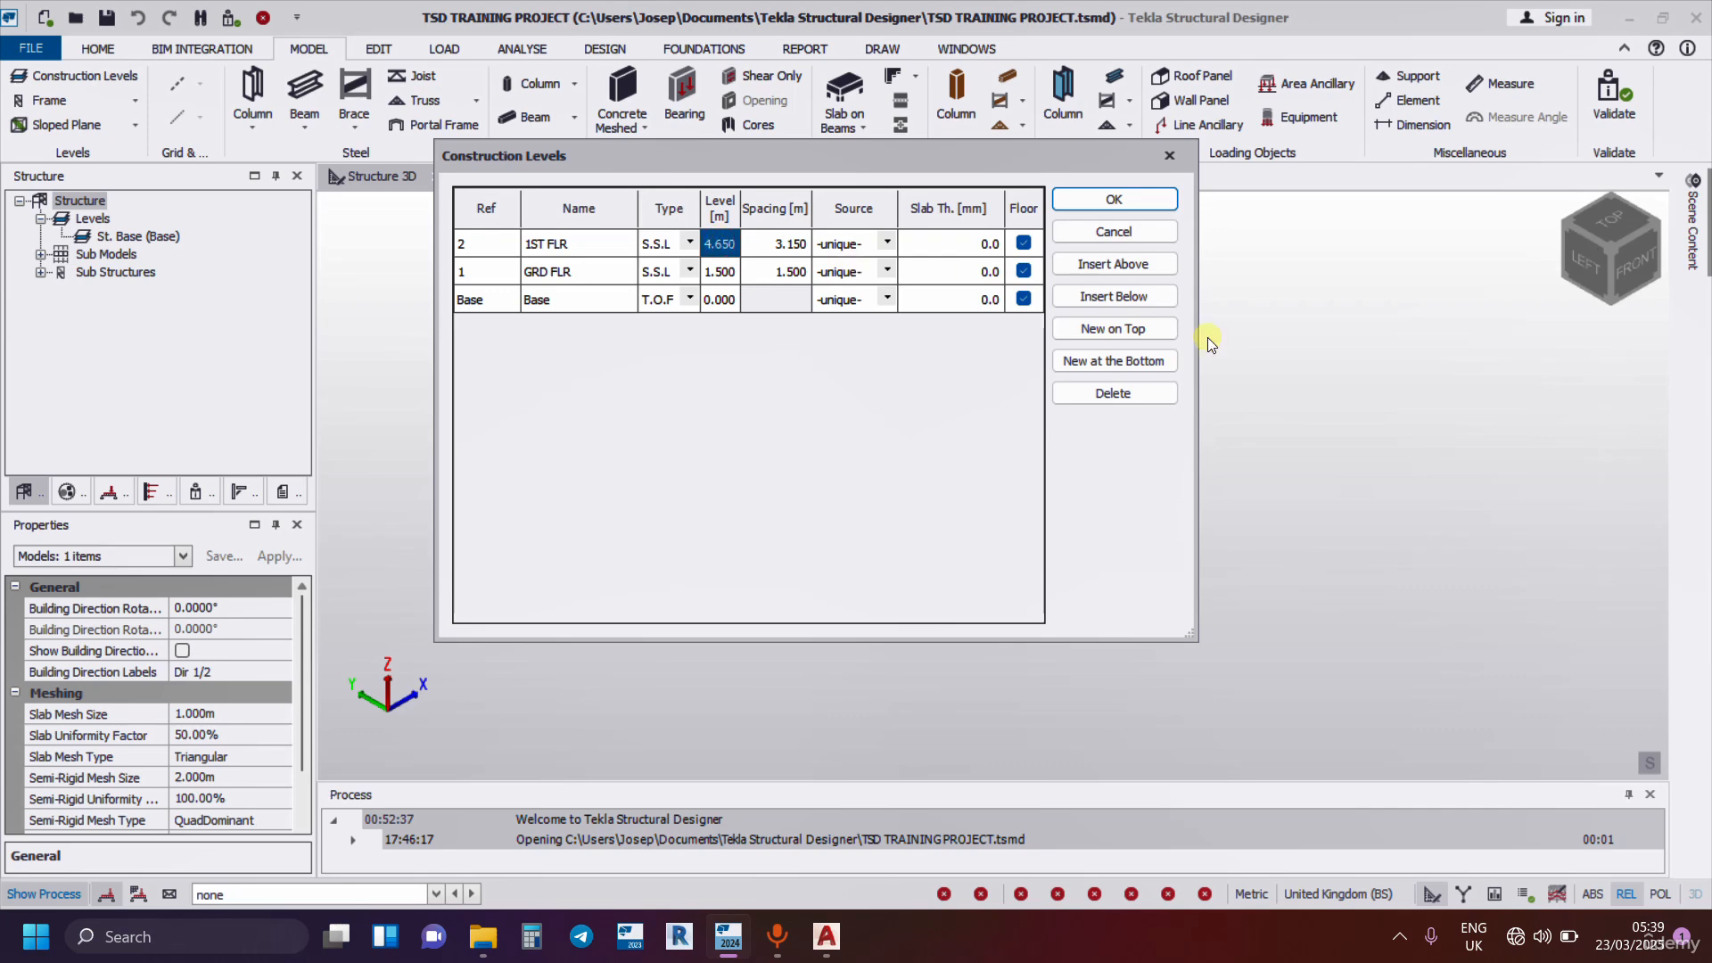
Insert a level above 1ST FLR and name it 2ND FLR
click(1134, 276)
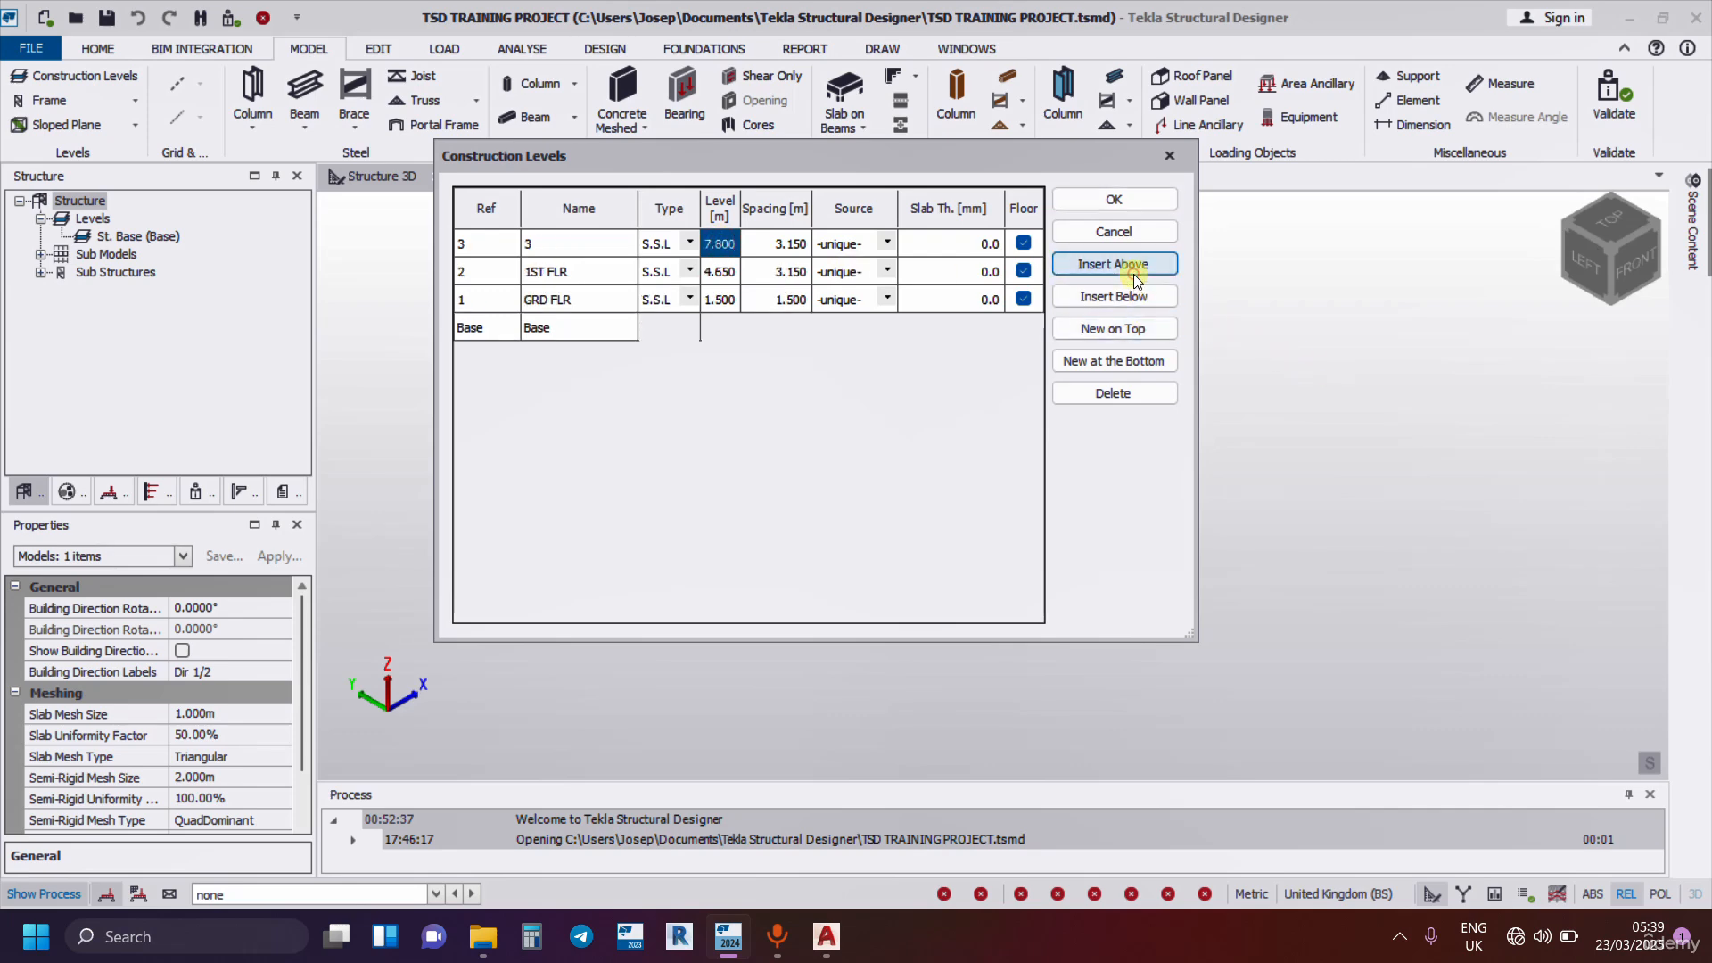
click(568, 244)
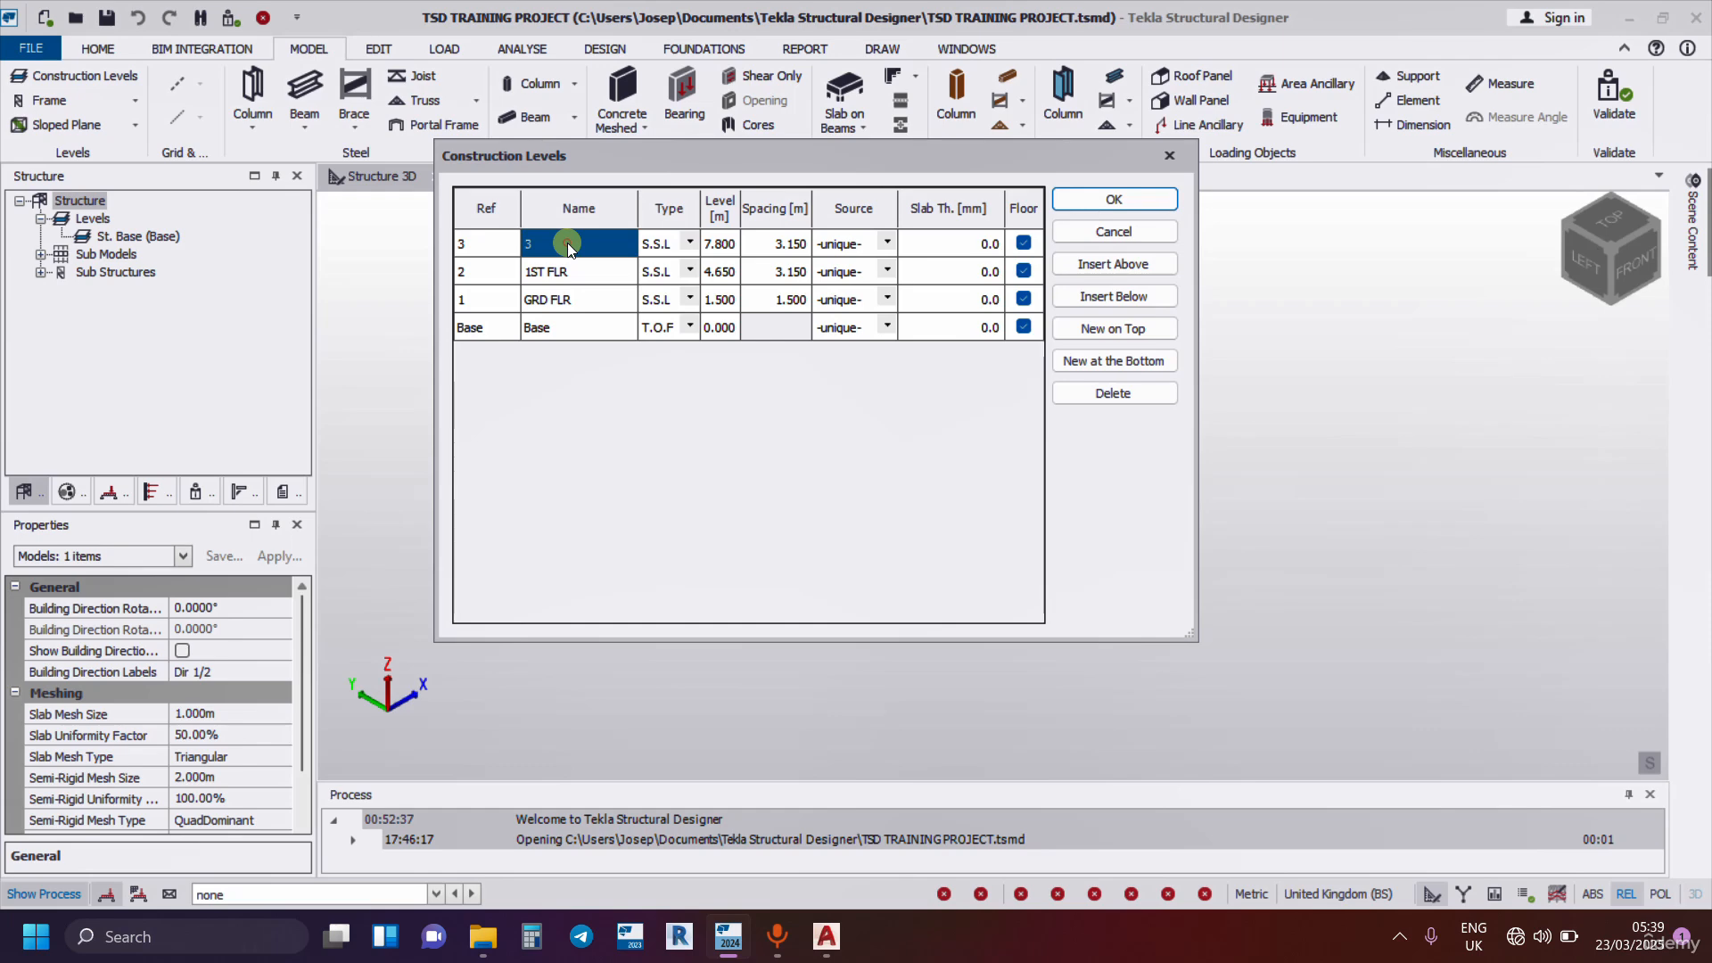
text(2ND FLR)
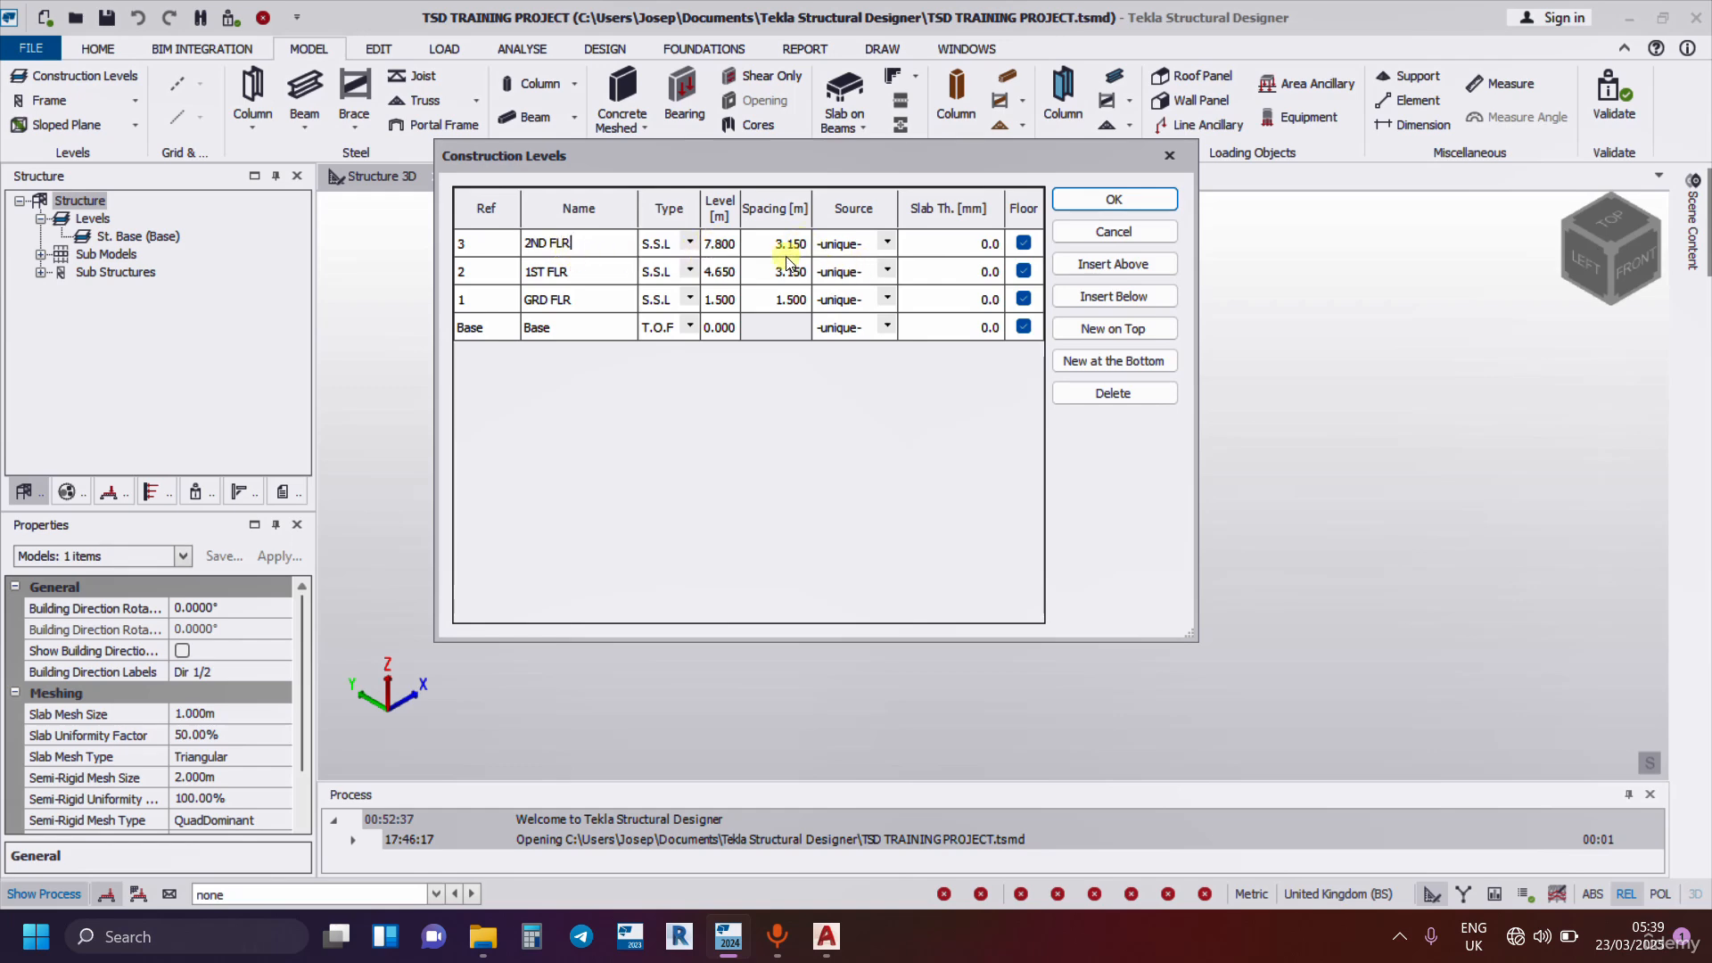
Switch to AutoCAD and examine the column application plan and the first, second, pent floor and roof layouts to identify the building's levels
click(840, 936)
scroll(816, 405, down, 3)
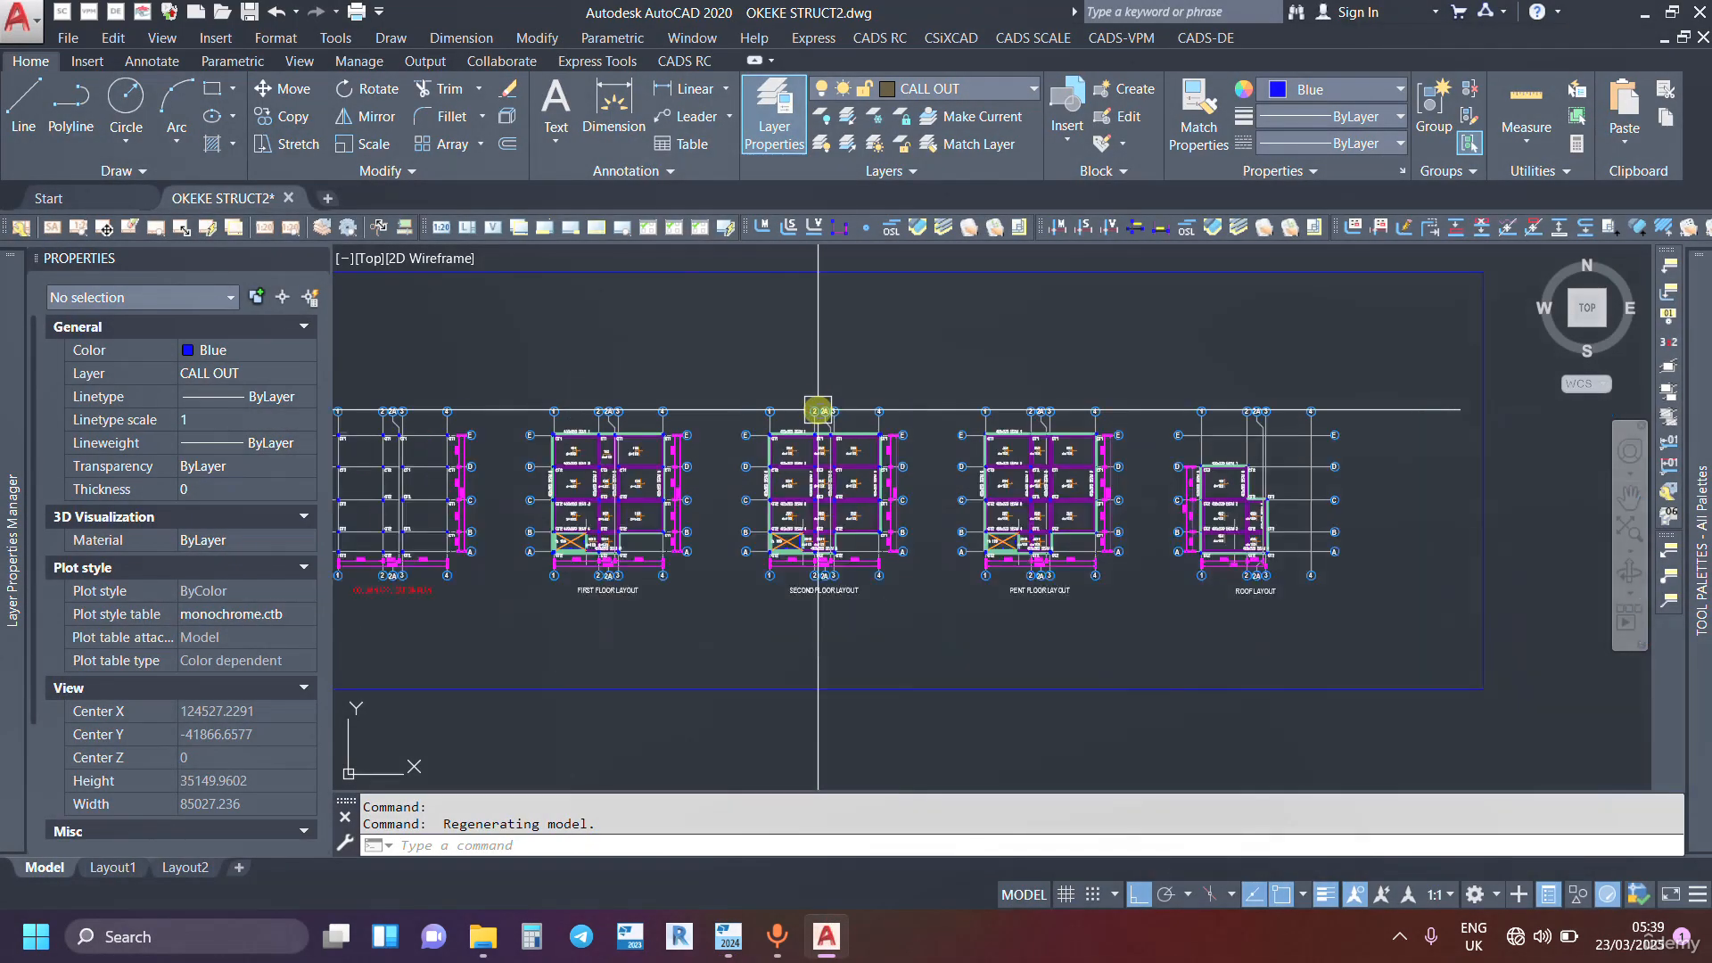
middle_drag(600, 531, 792, 516)
scroll(609, 498, up, 2)
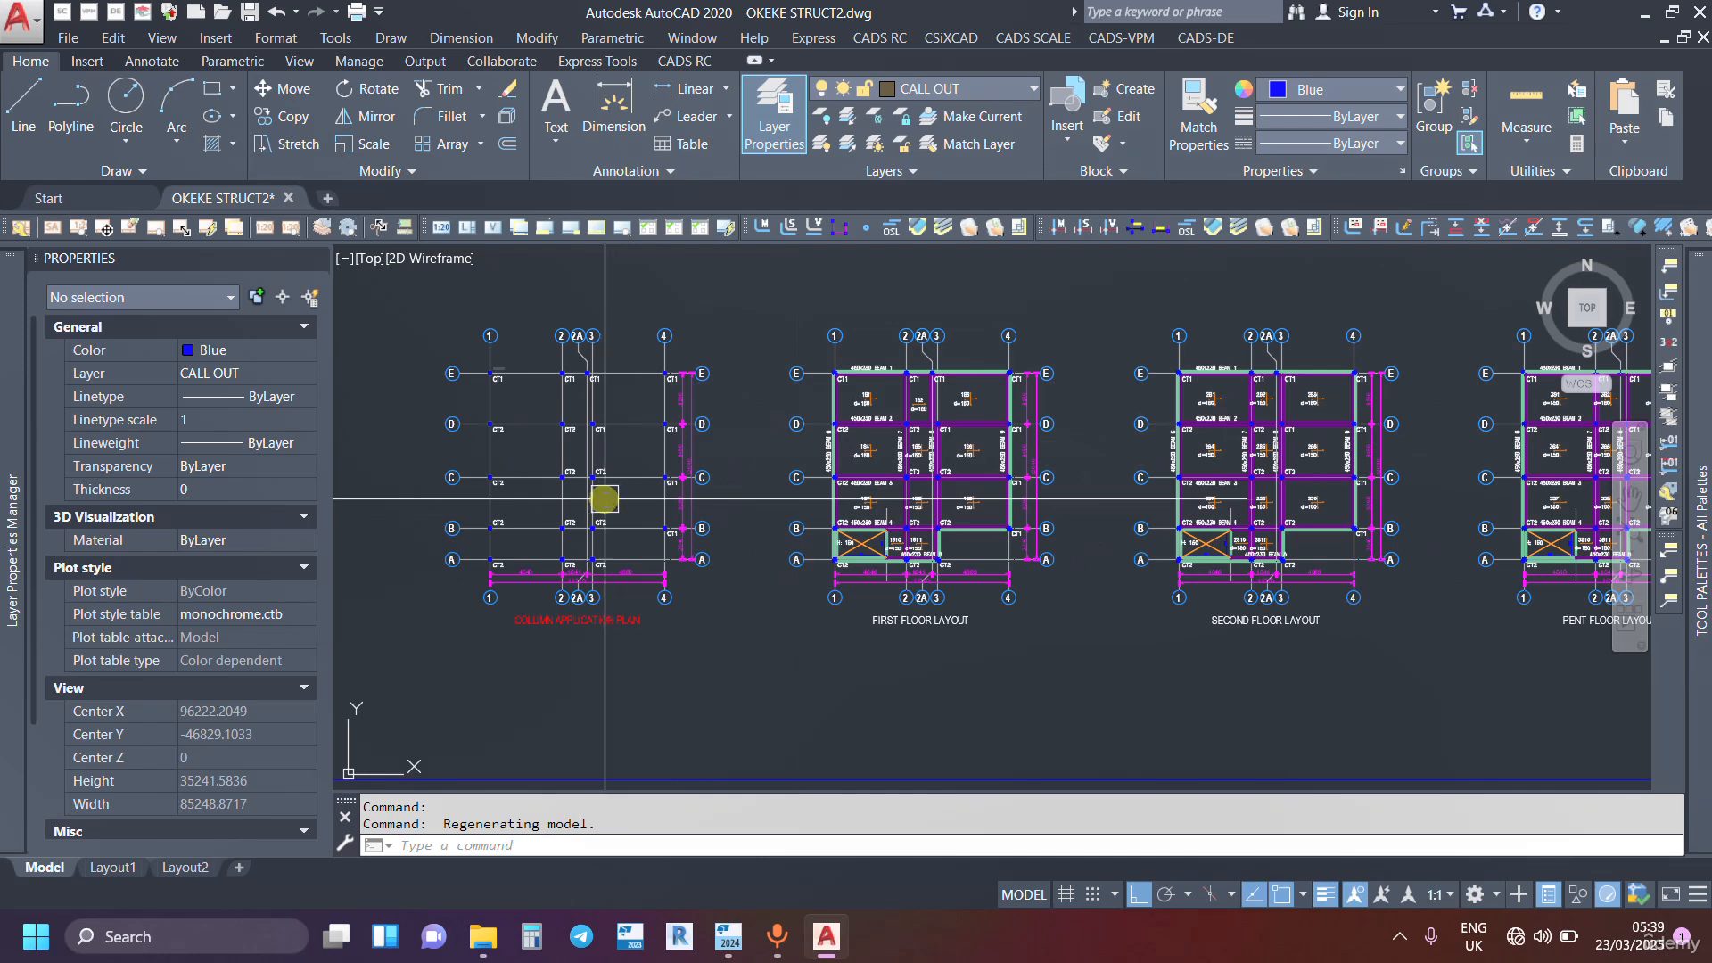
scroll(604, 498, down, 2)
scroll(1364, 547, up, 5)
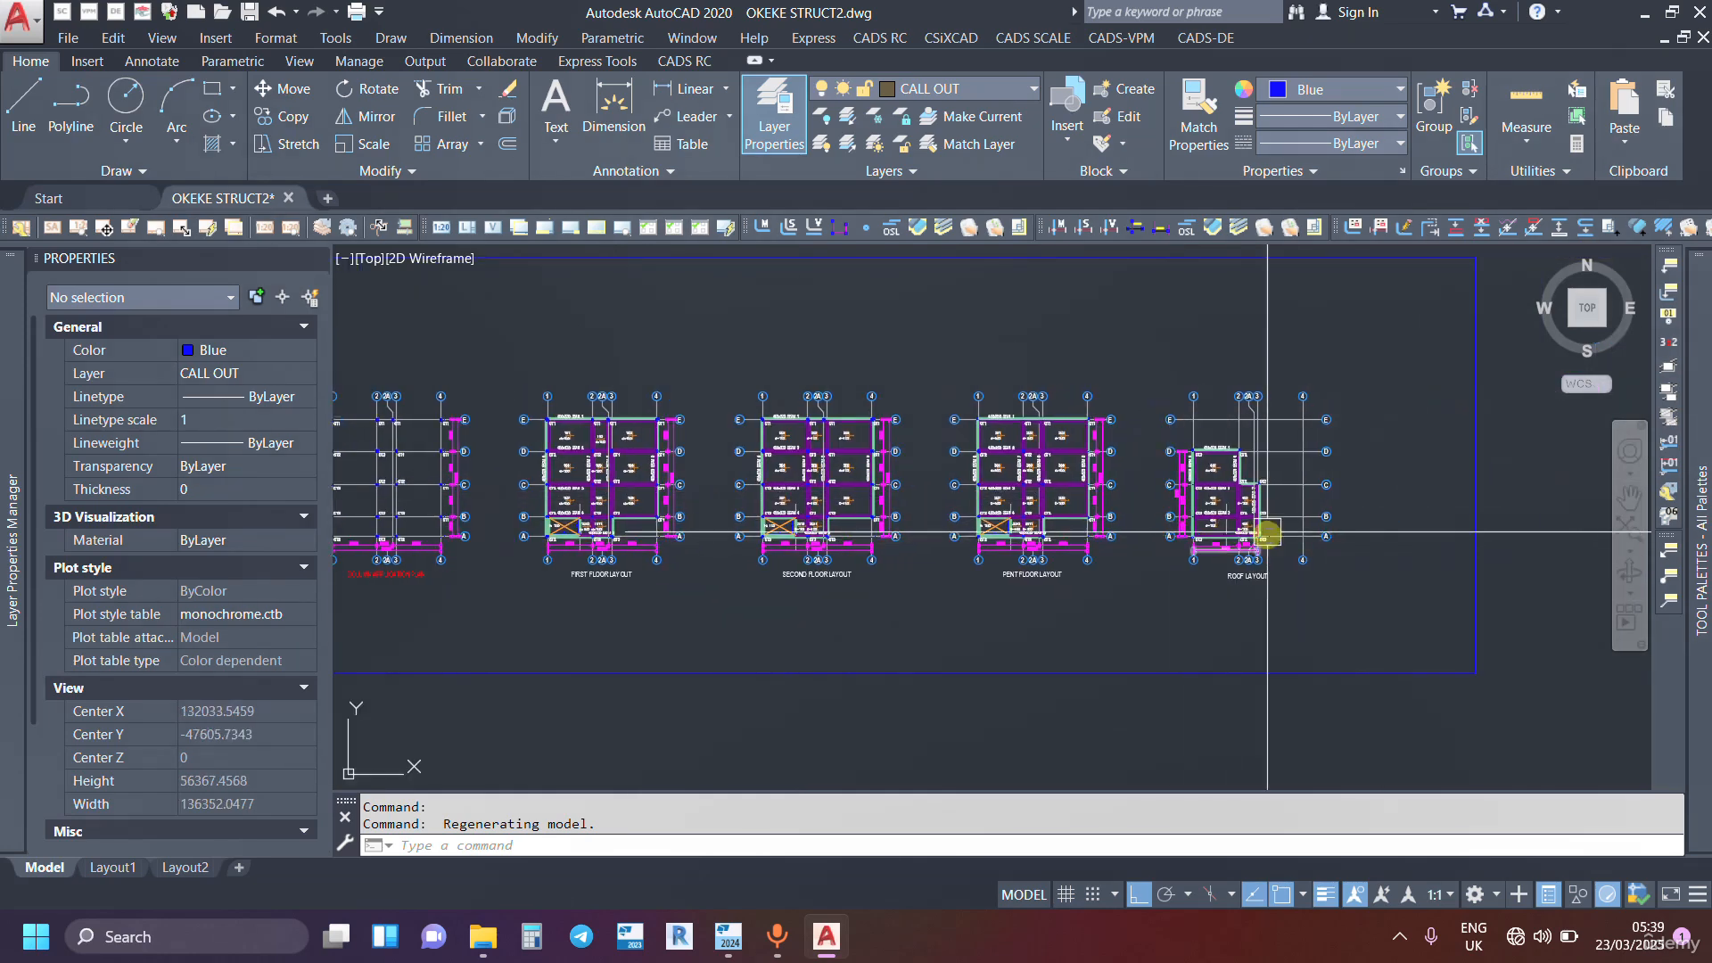
scroll(1159, 513, down, 5)
scroll(1026, 510, up, 3)
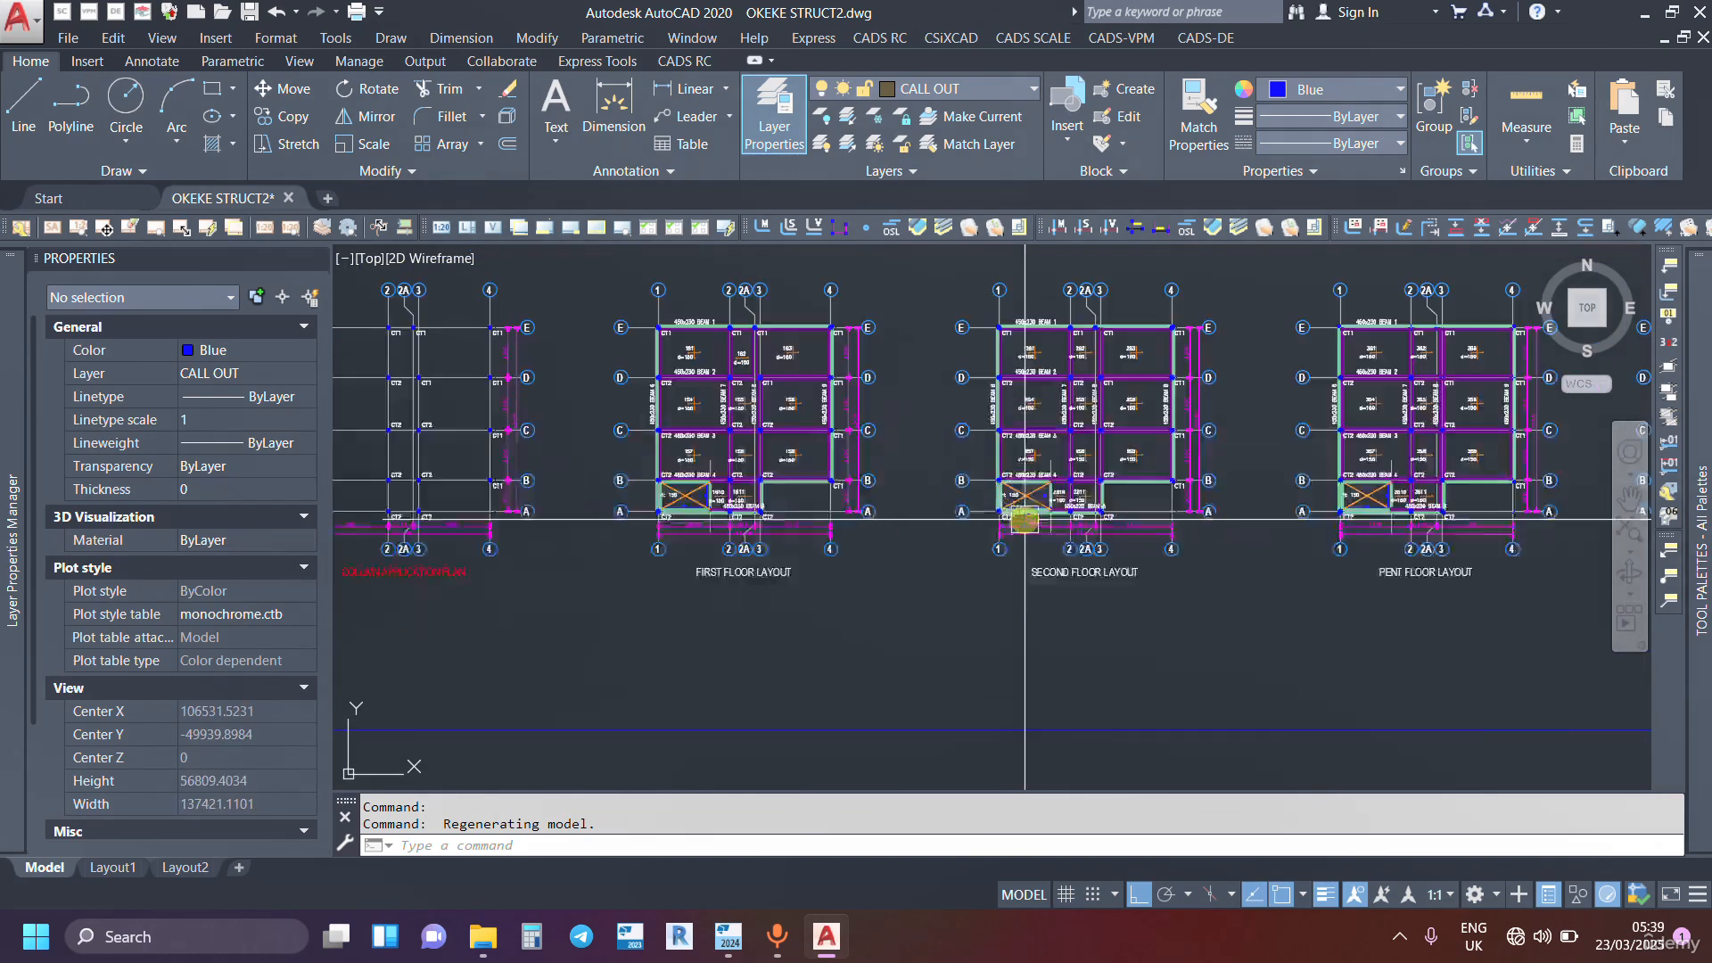
scroll(1001, 523, down, 2)
scroll(901, 574, up, 2)
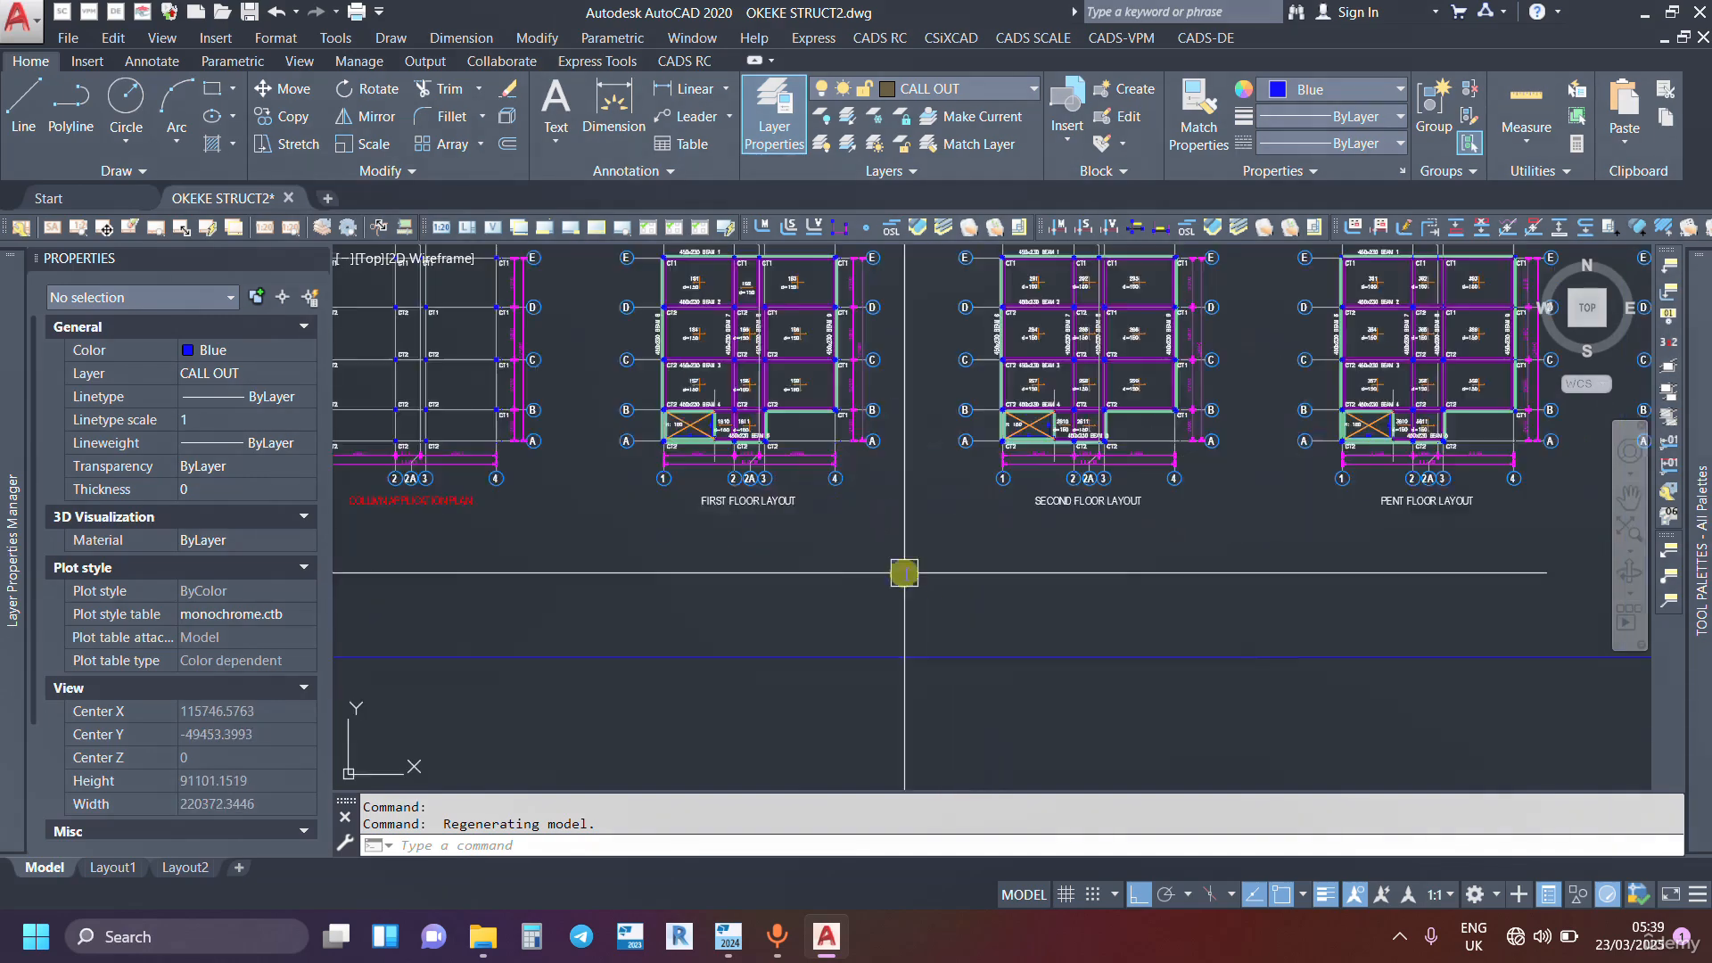
scroll(713, 517, up, 4)
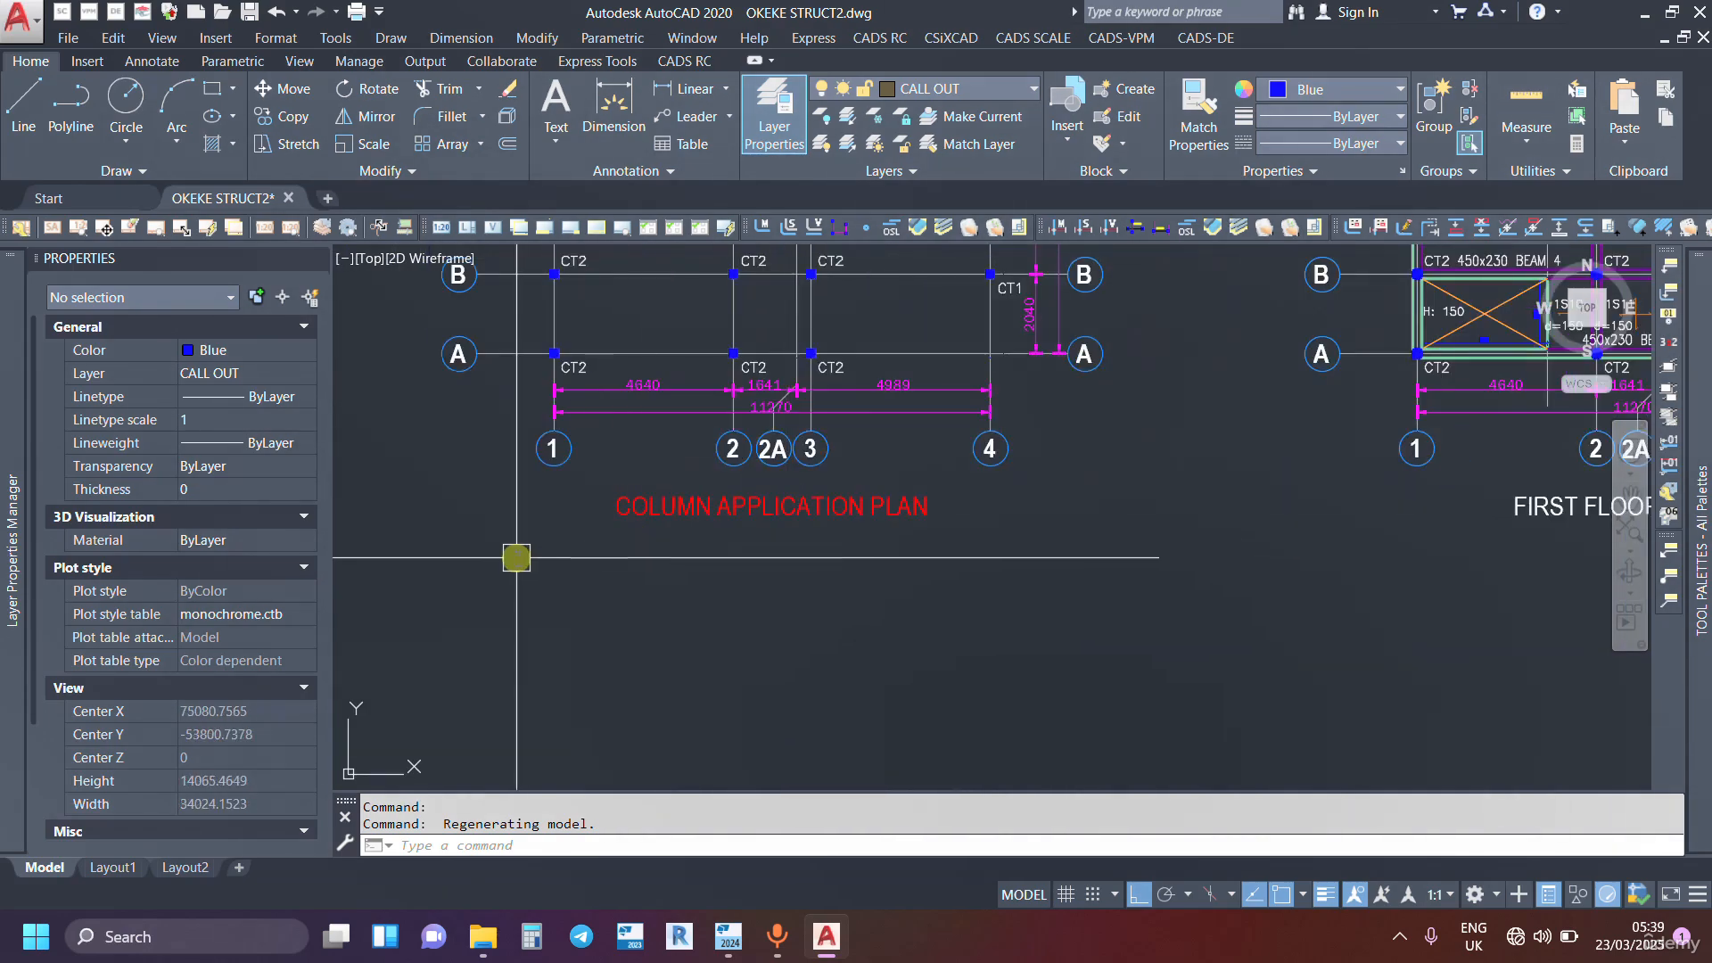
scroll(660, 535, down, 7)
scroll(654, 529, up, 5)
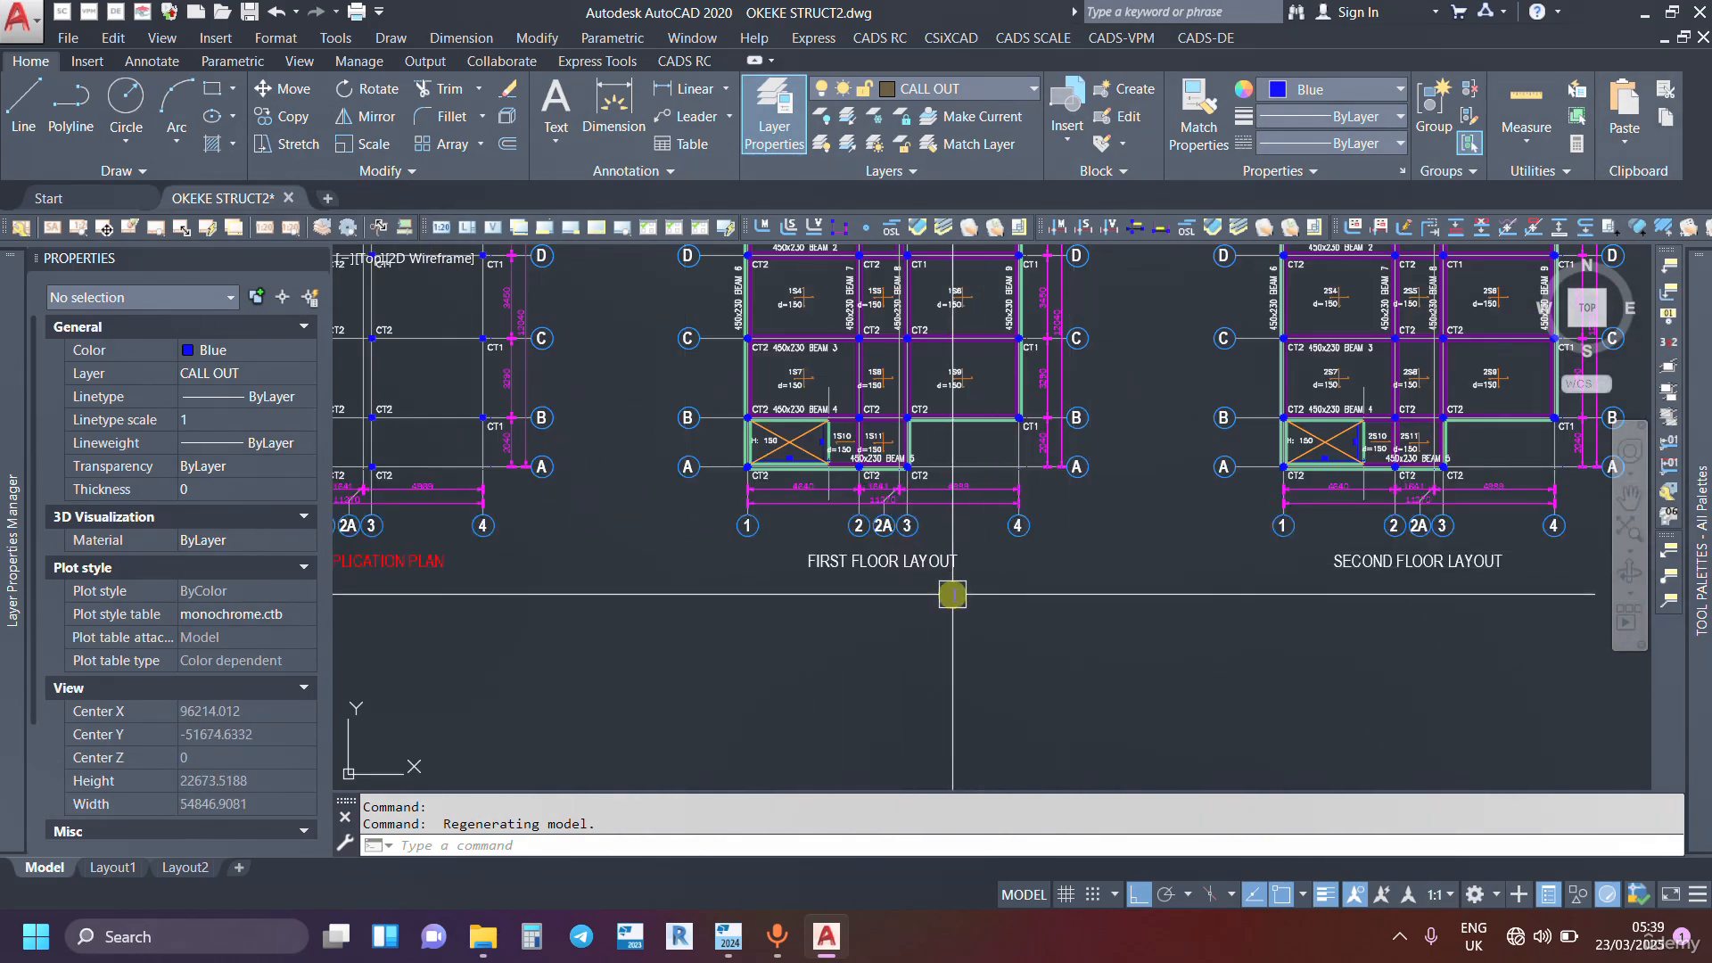
middle_drag(947, 584, 455, 442)
scroll(990, 412, down, 1)
middle_drag(989, 412, 625, 522)
scroll(891, 585, up, 2)
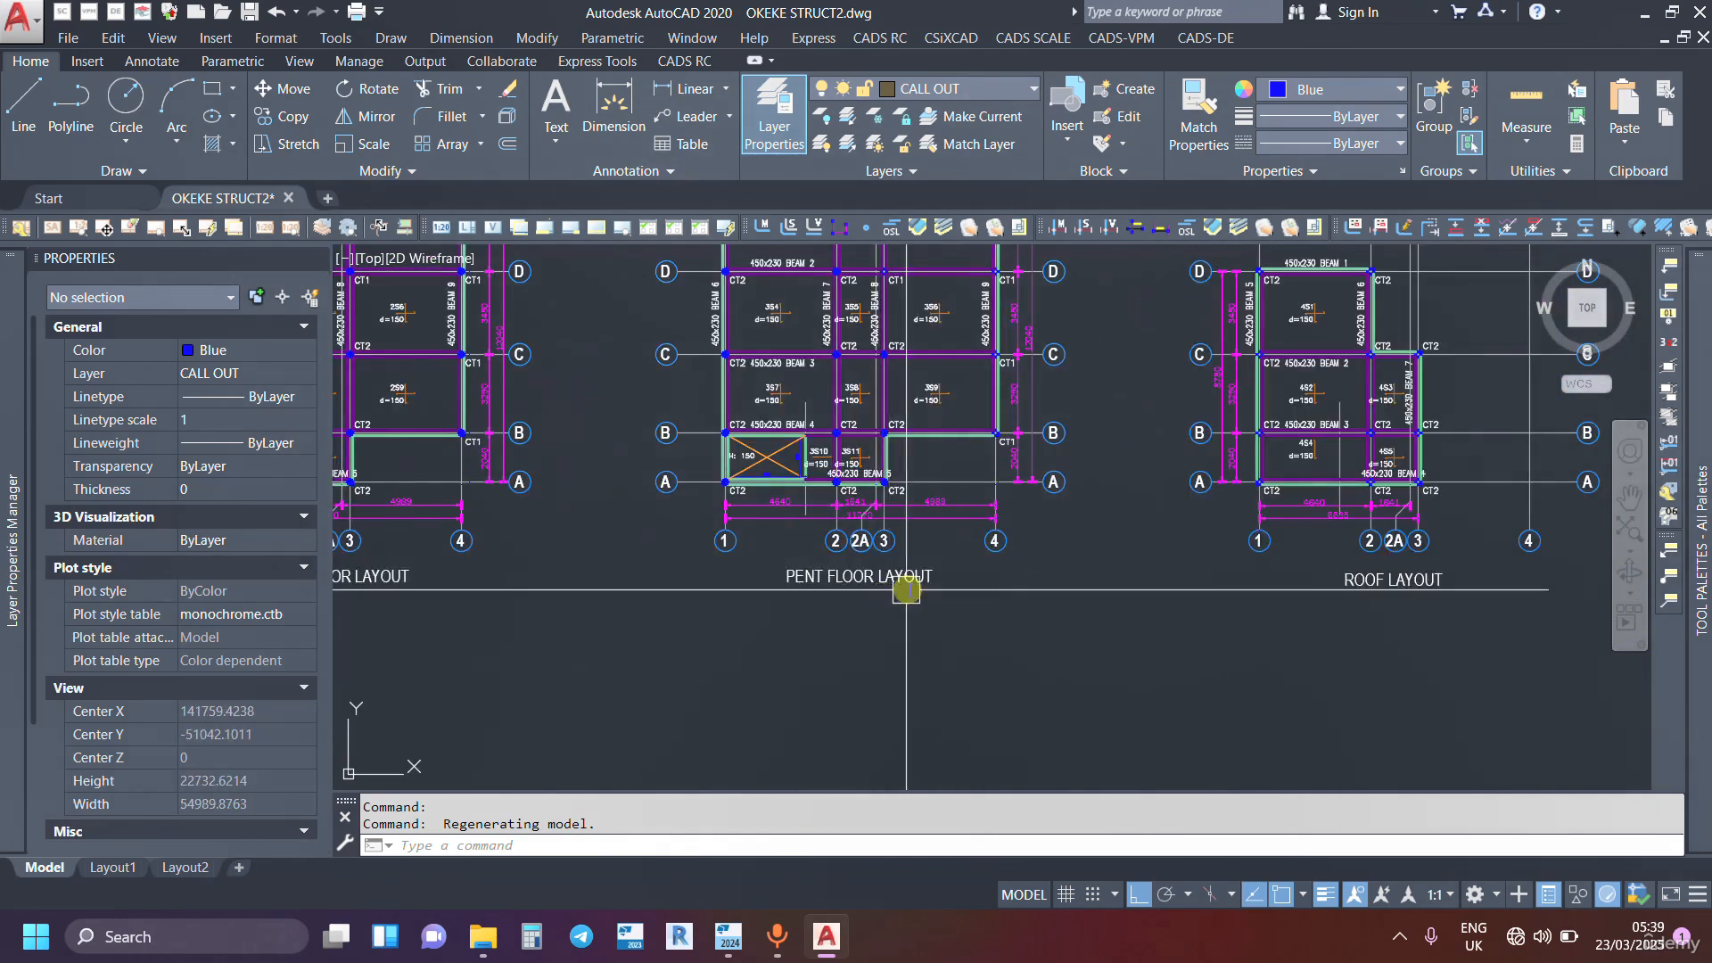
scroll(879, 580, down, 2)
scroll(1230, 589, up, 2)
scroll(1230, 499, down, 2)
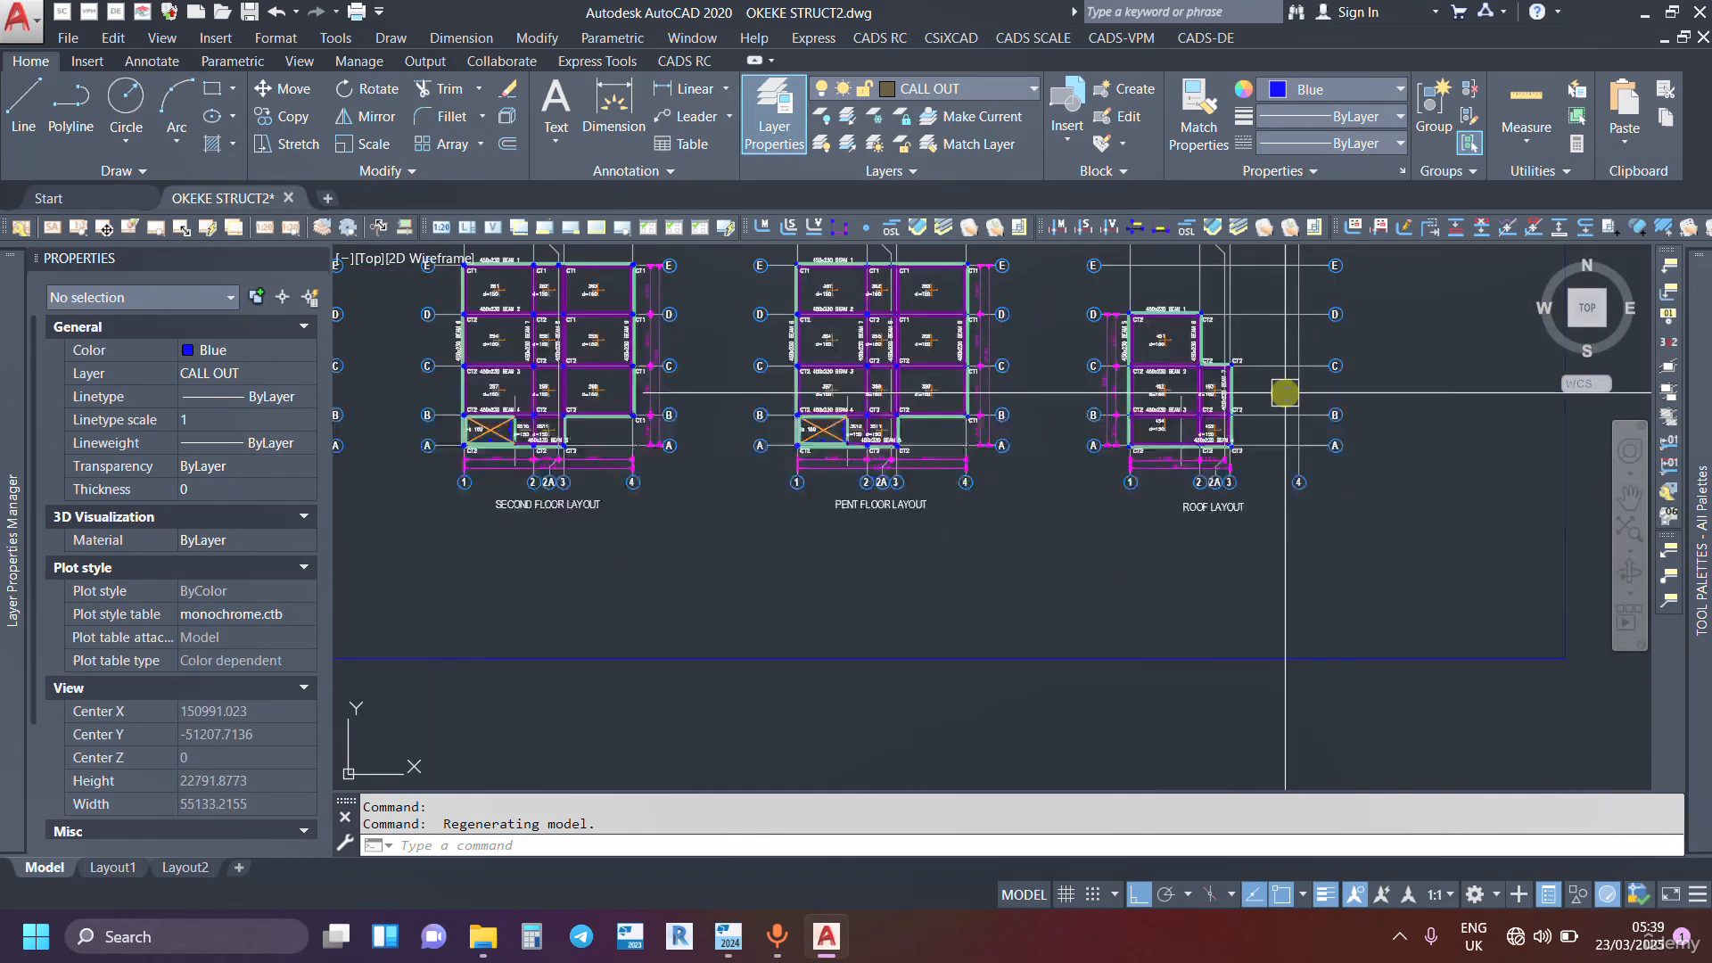
scroll(1284, 386, down, 3)
scroll(871, 400, up, 6)
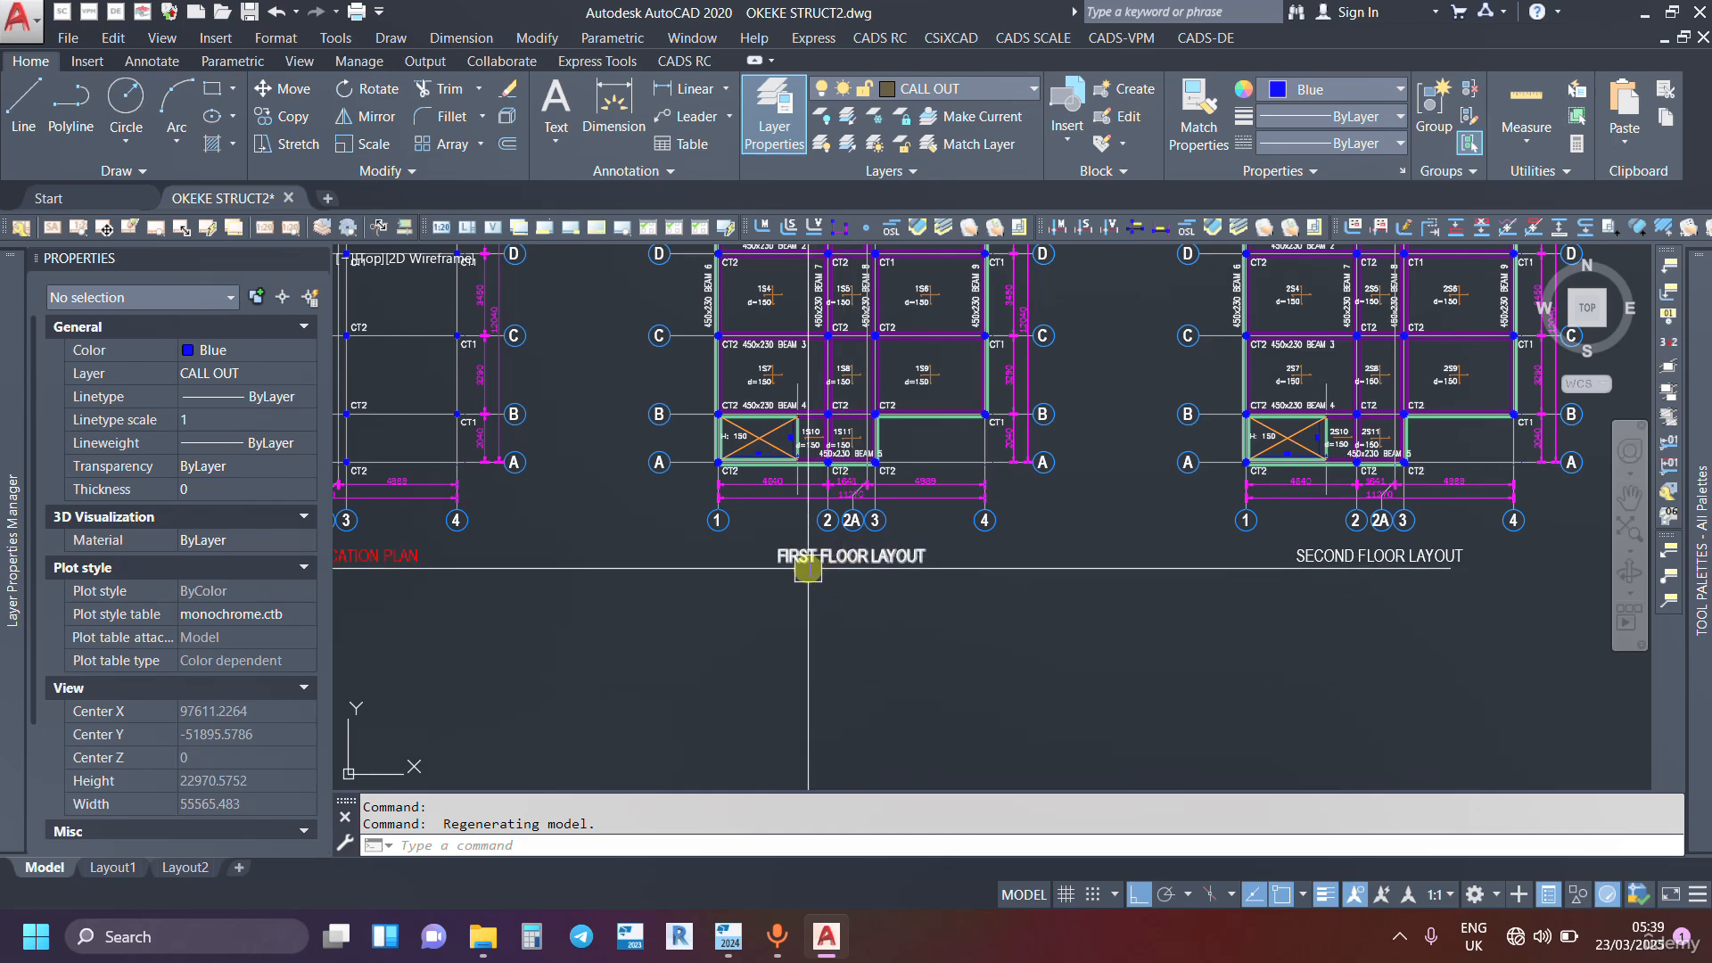
scroll(929, 500, down, 2)
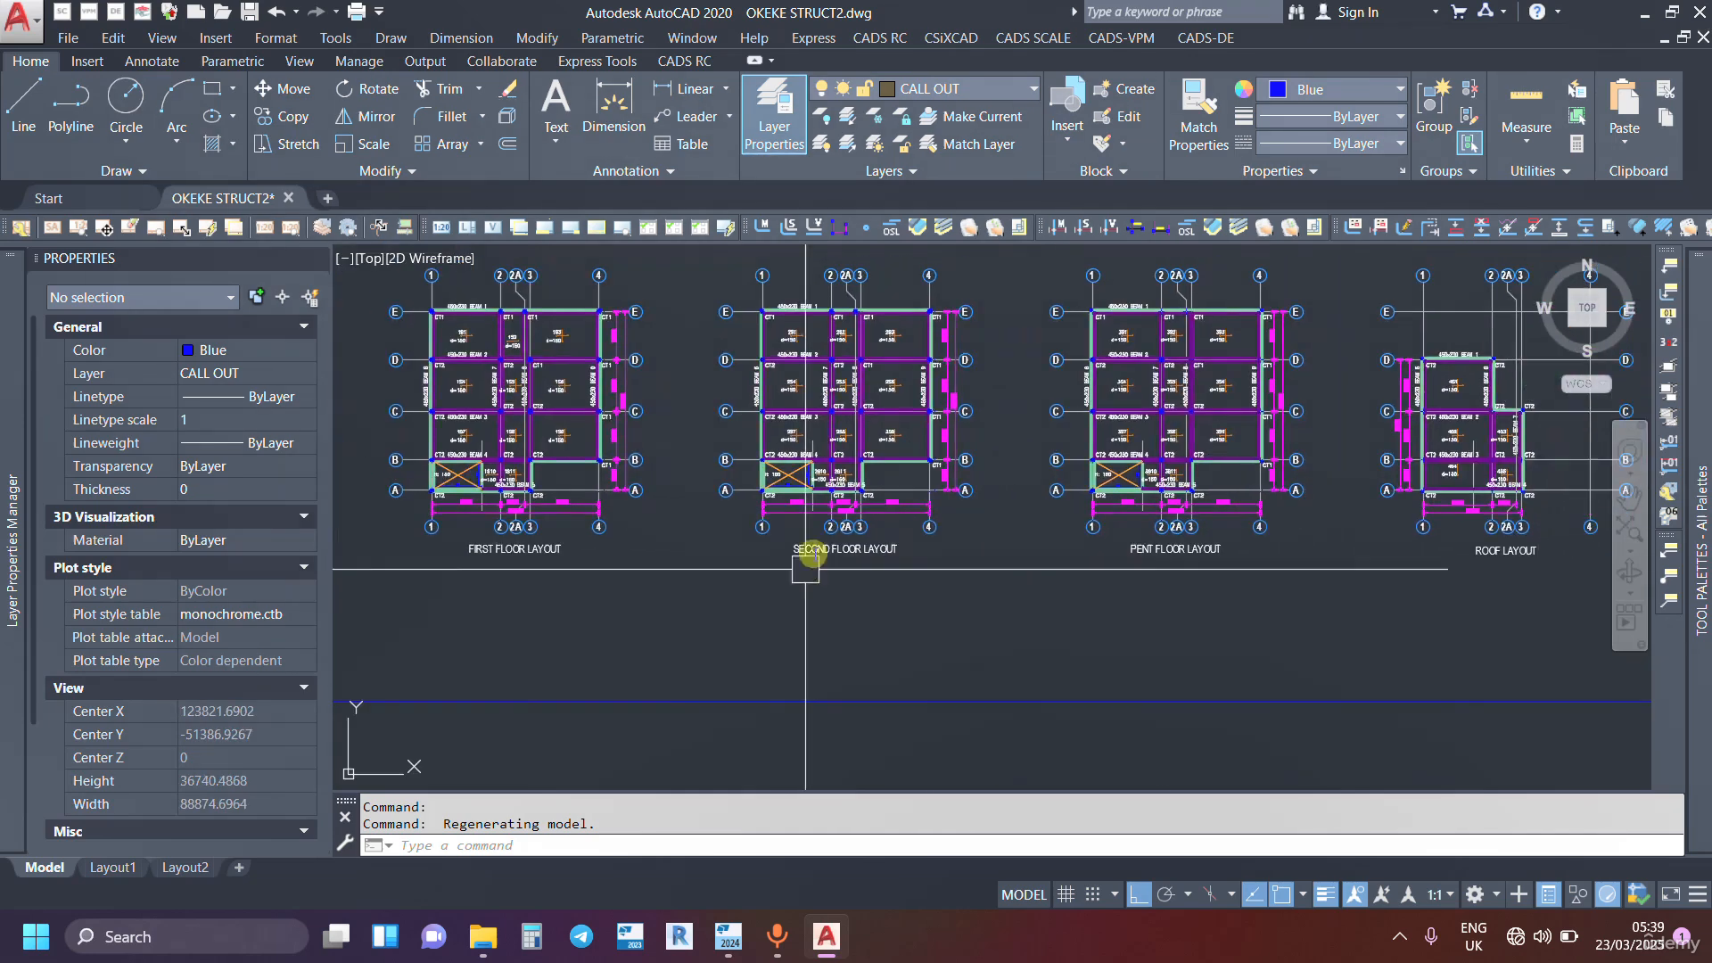
scroll(866, 572, up, 2)
scroll(784, 515, down, 4)
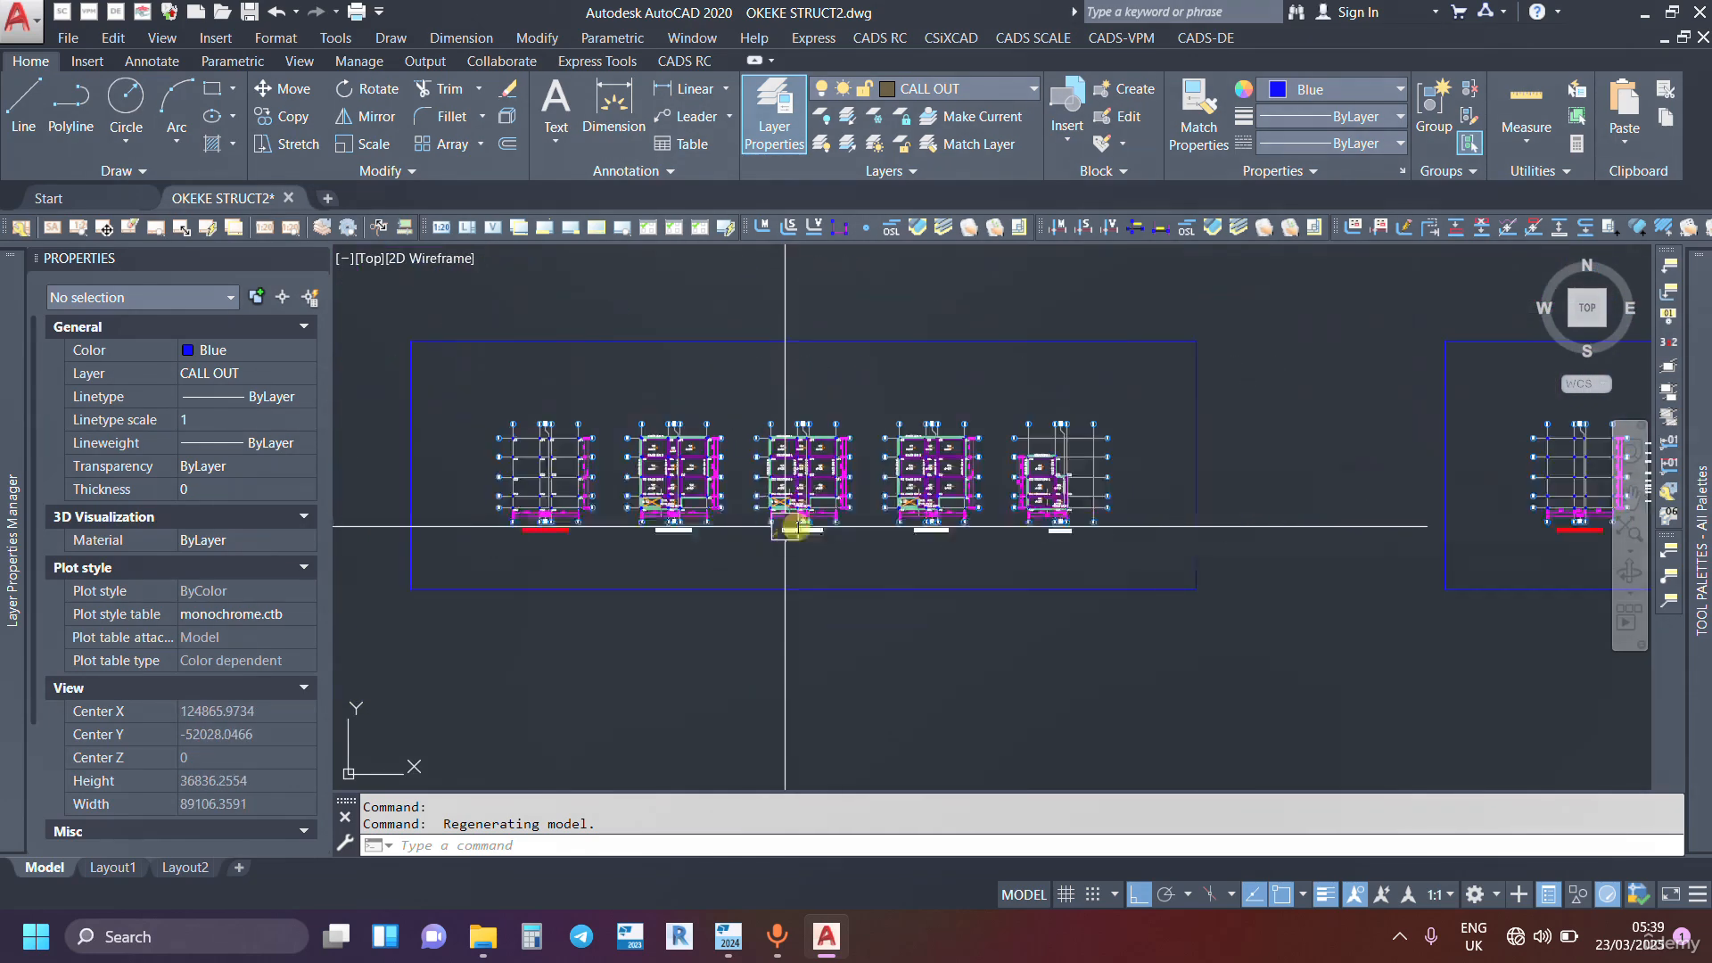
scroll(1030, 511, up, 2)
scroll(1030, 511, up, 2)
mouse_move(775, 581)
middle_down()
mouse_move(966, 585)
mouse_move(860, 565)
middle_up()
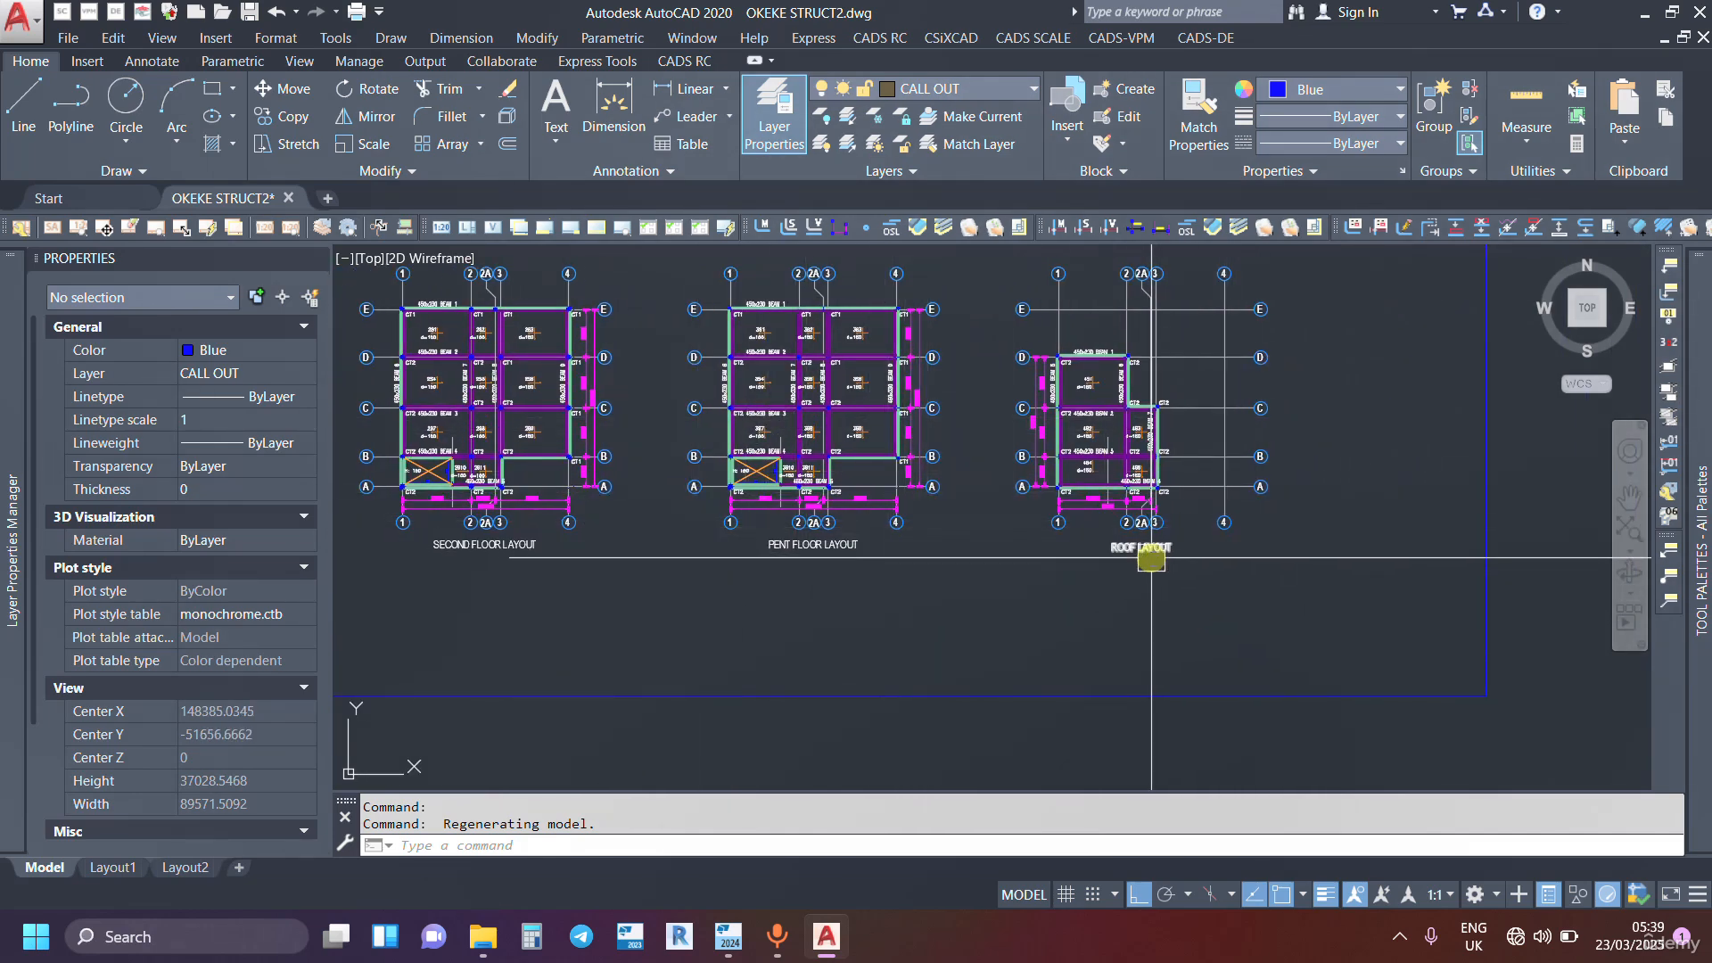
Examine the Column Type 2 elevation for the storey heights from the column base up to roof level
scroll(1014, 571, down, 8)
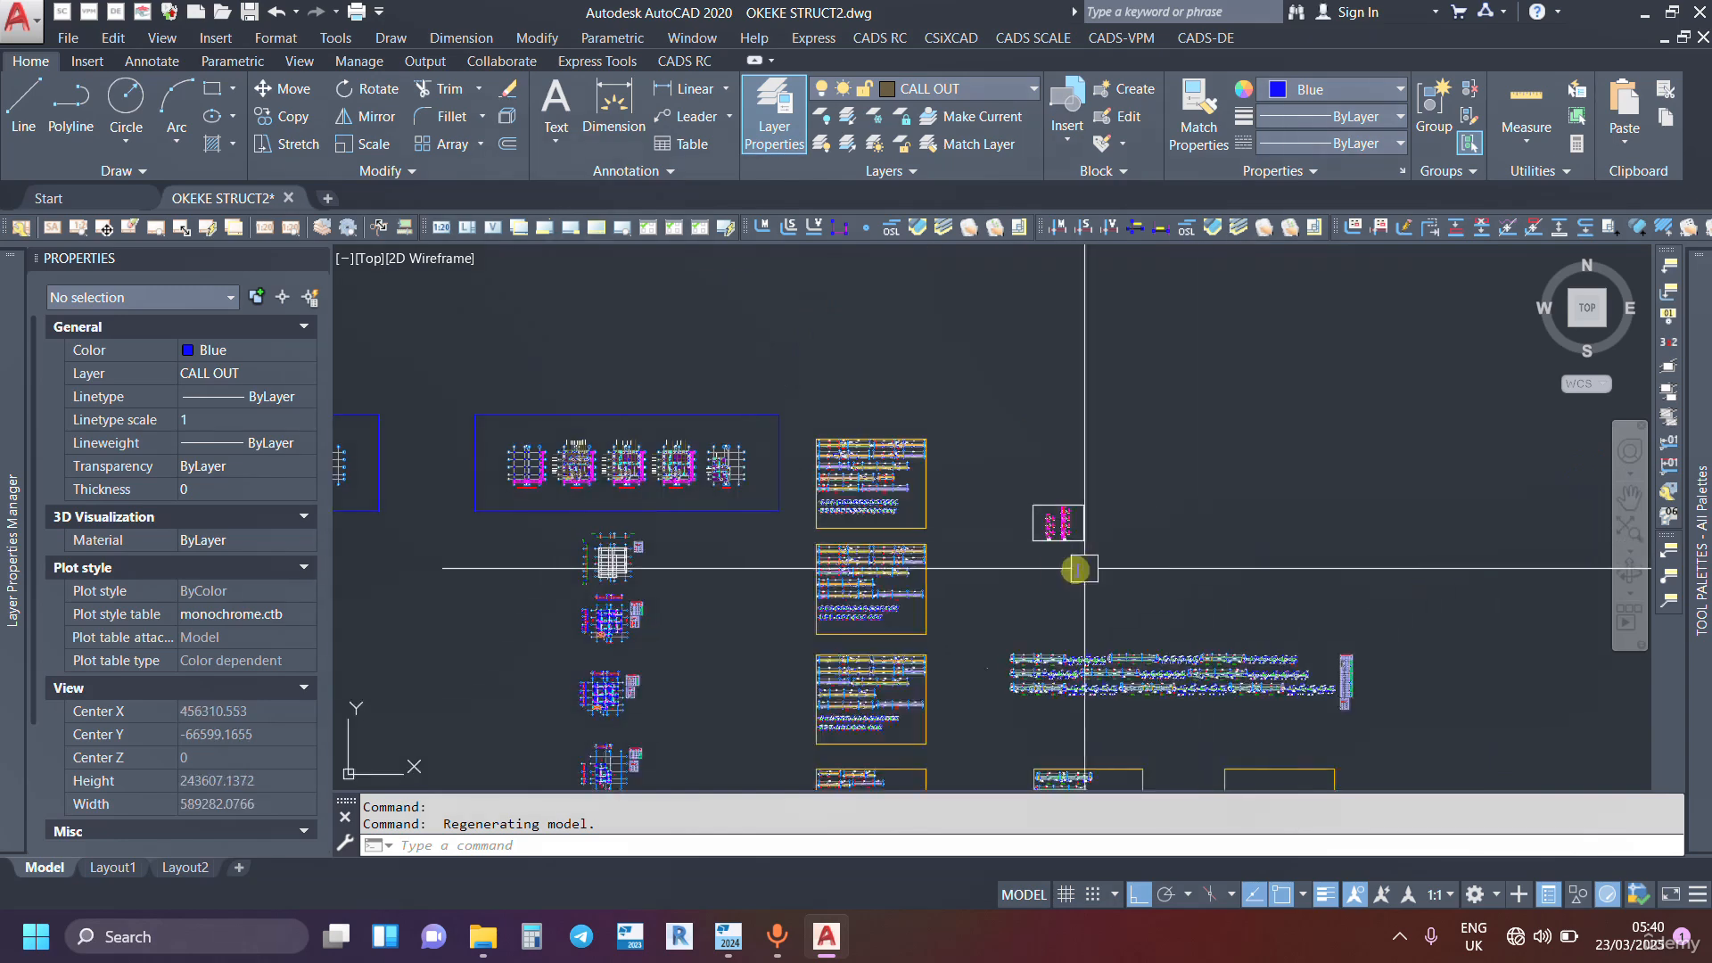
scroll(1084, 568, up, 15)
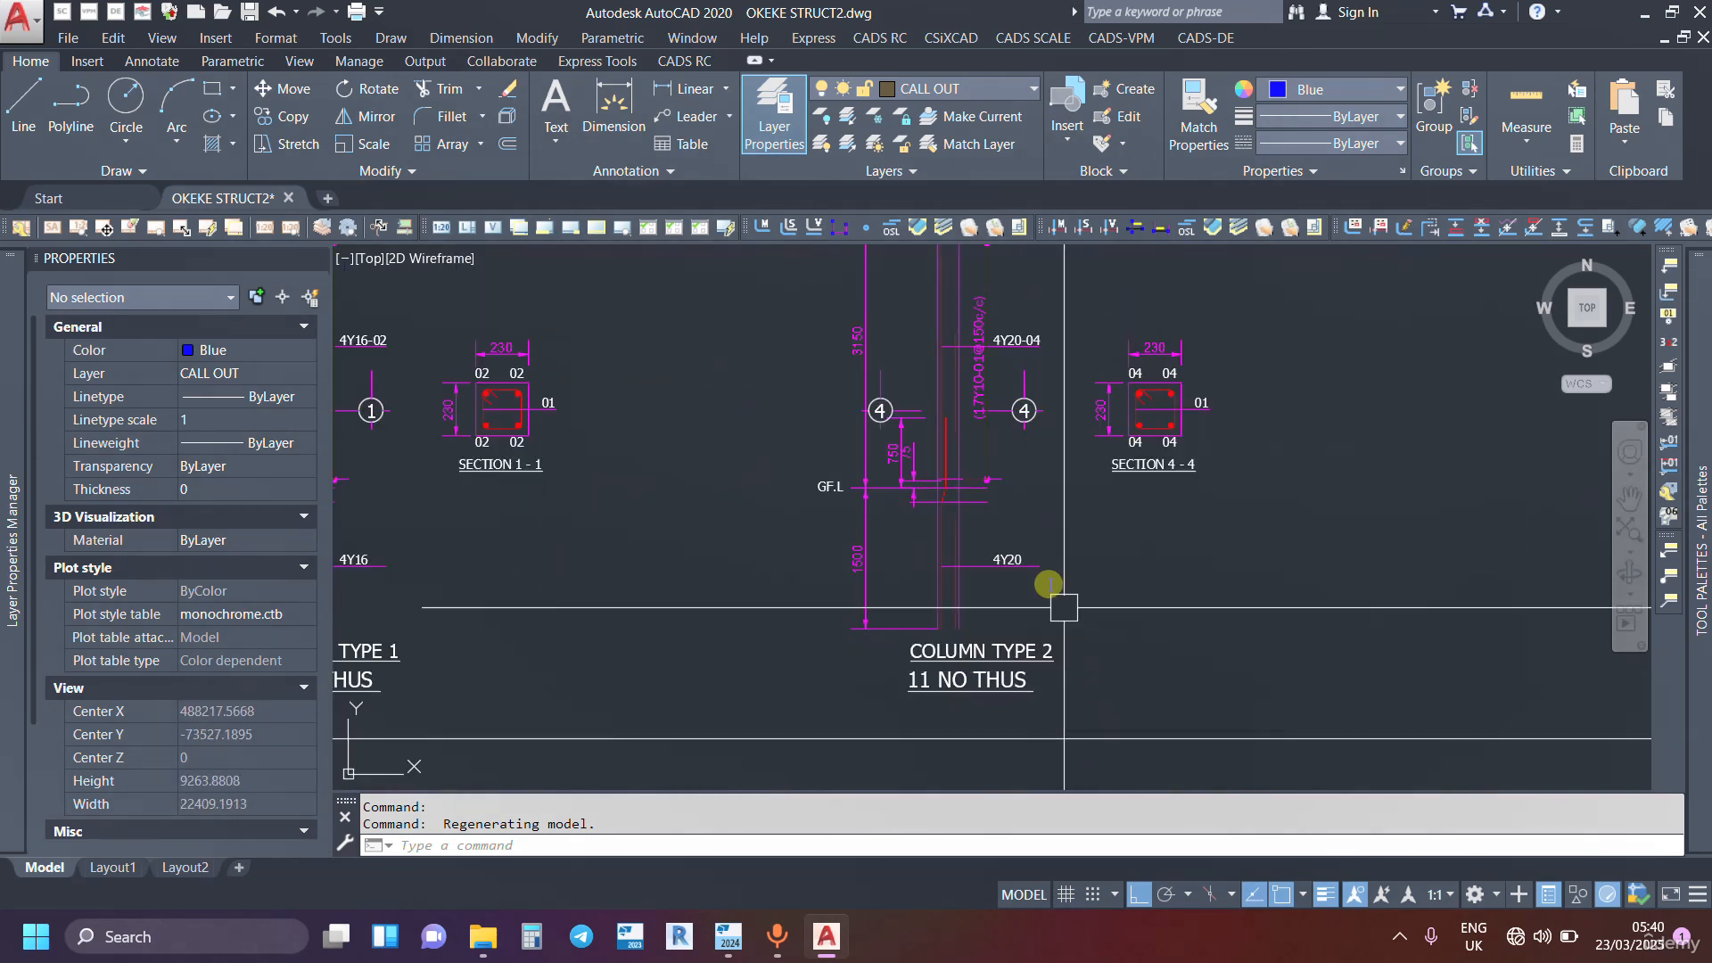
middle_drag(1030, 497, 1040, 597)
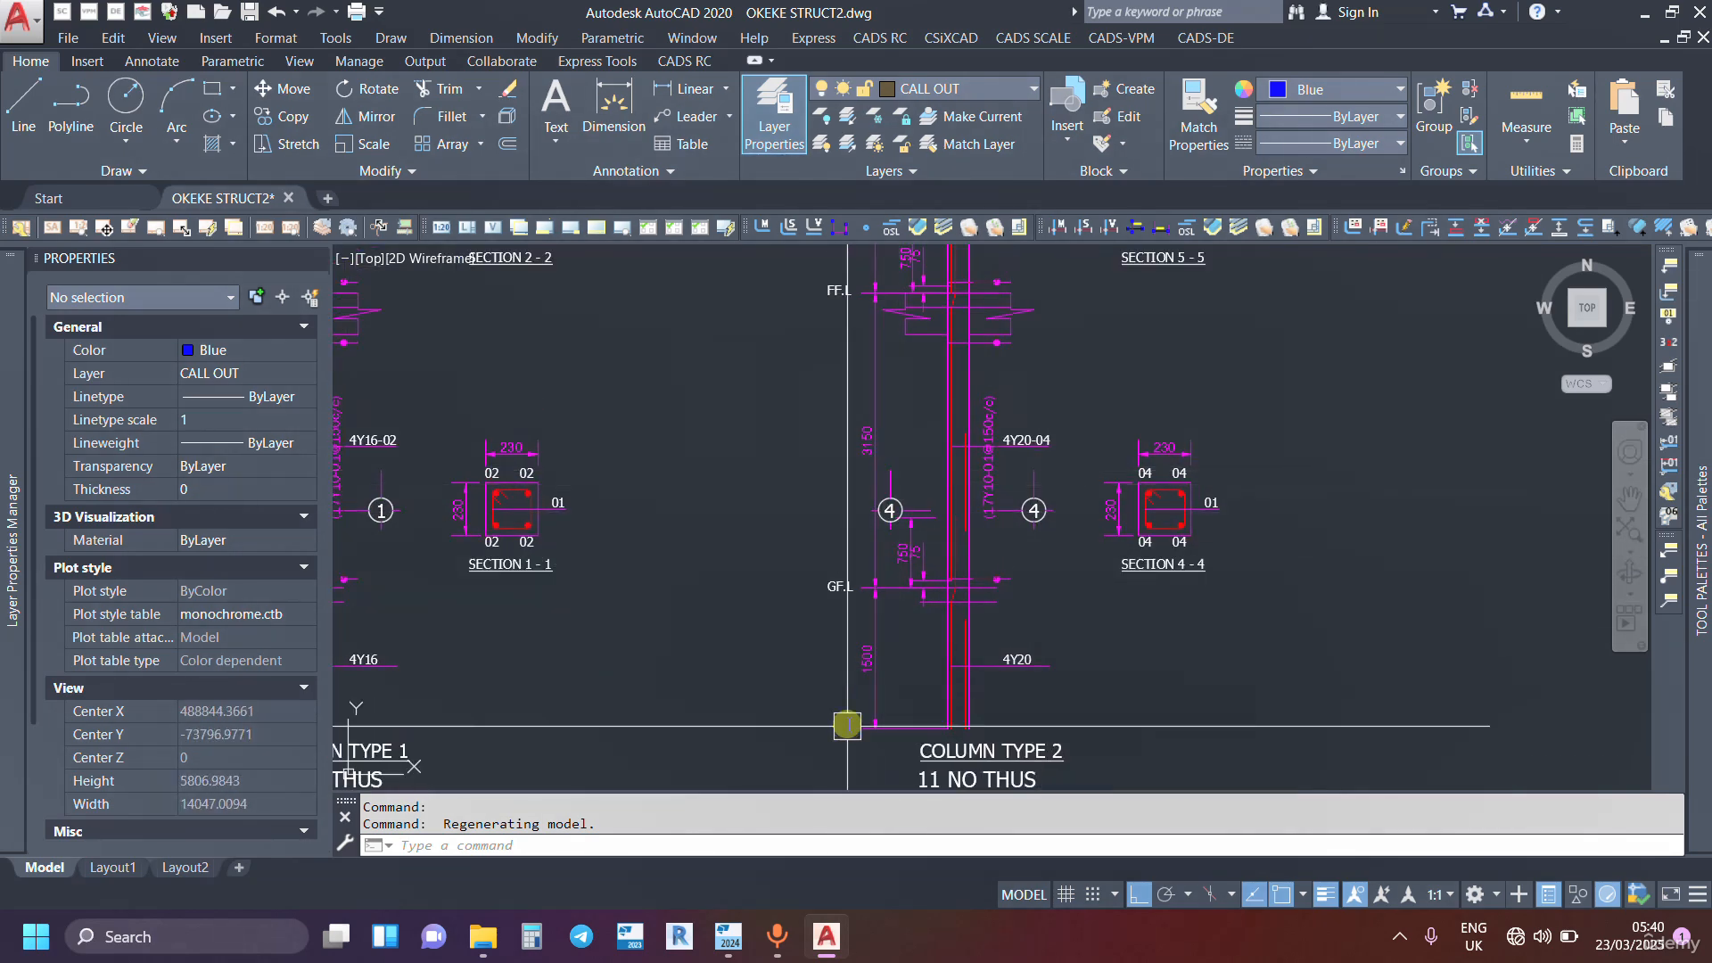
scroll(847, 723, up, 3)
middle_drag(986, 508, 1002, 865)
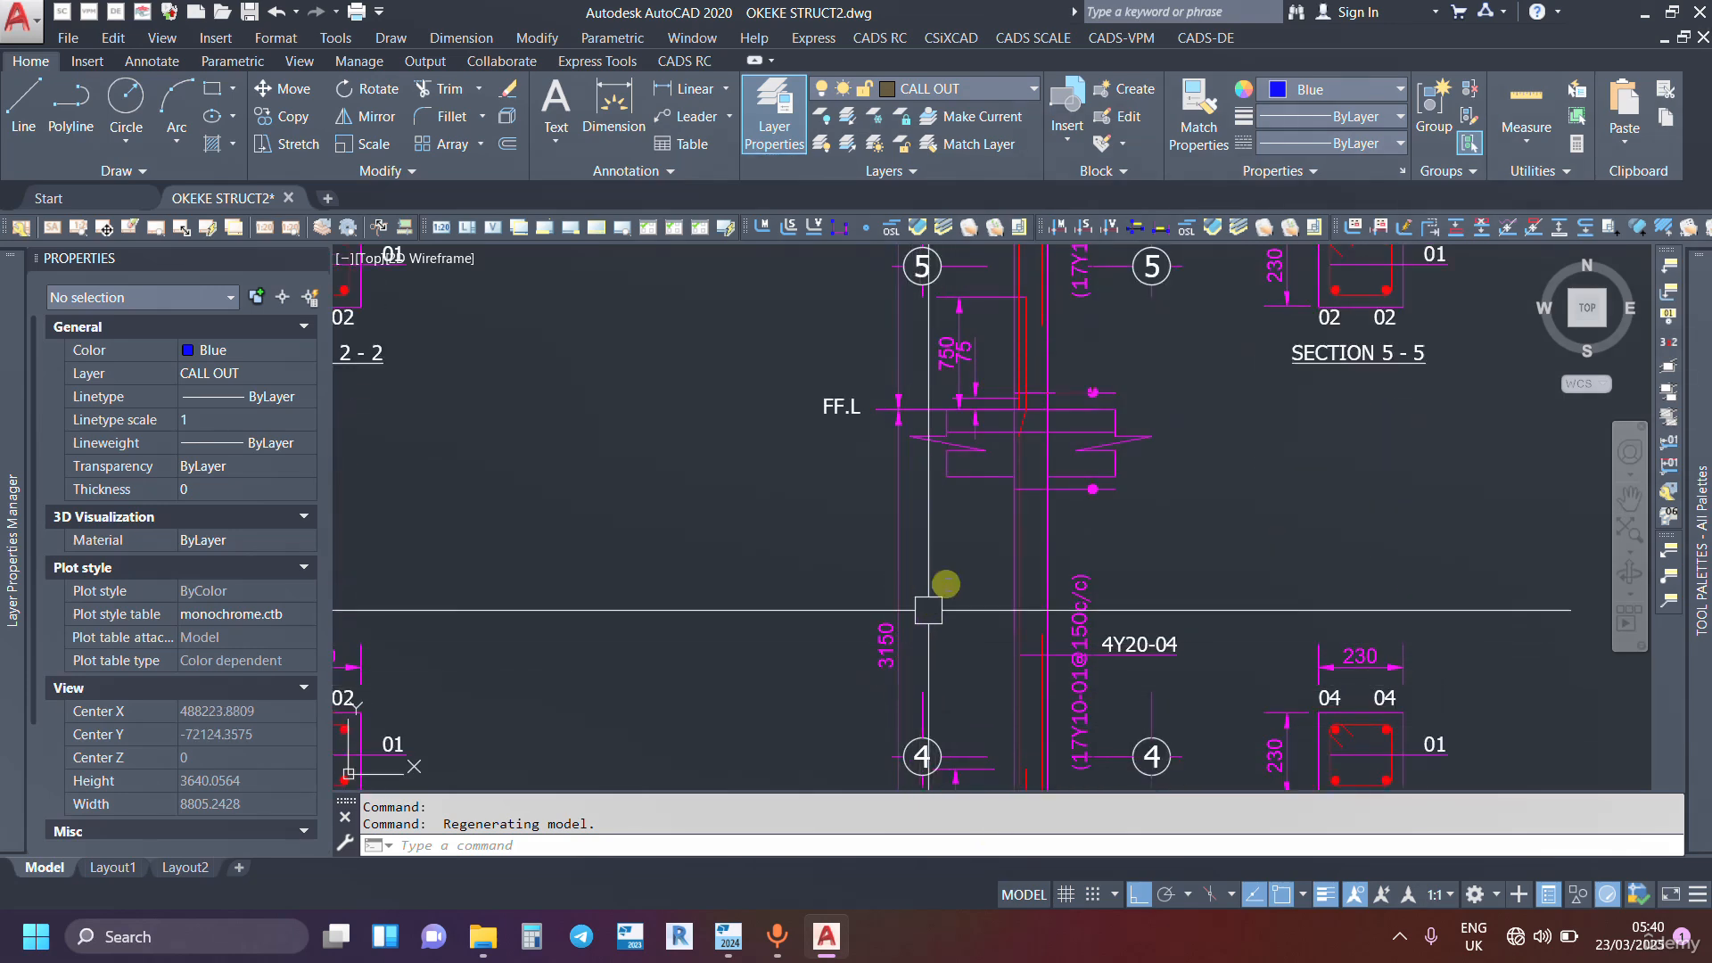
scroll(941, 535, down, 3)
middle_drag(909, 336, 928, 642)
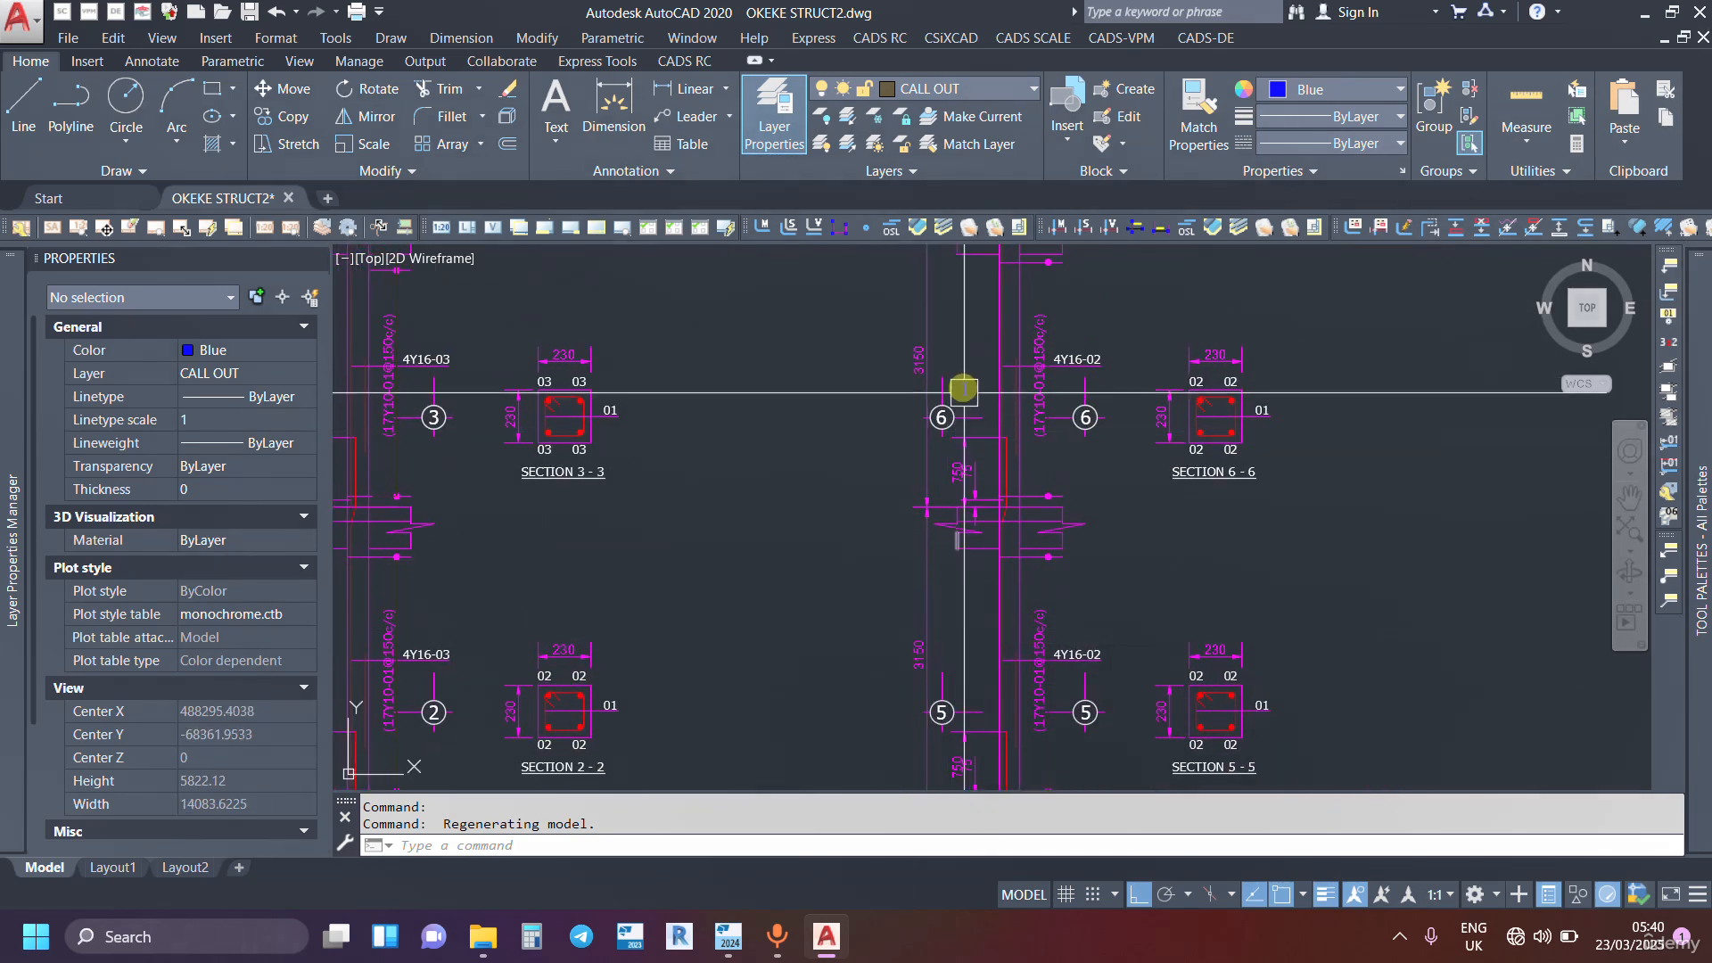
mouse_move(964, 392)
middle_down()
mouse_move(973, 728)
mouse_move(951, 409)
mouse_move(983, 625)
middle_up()
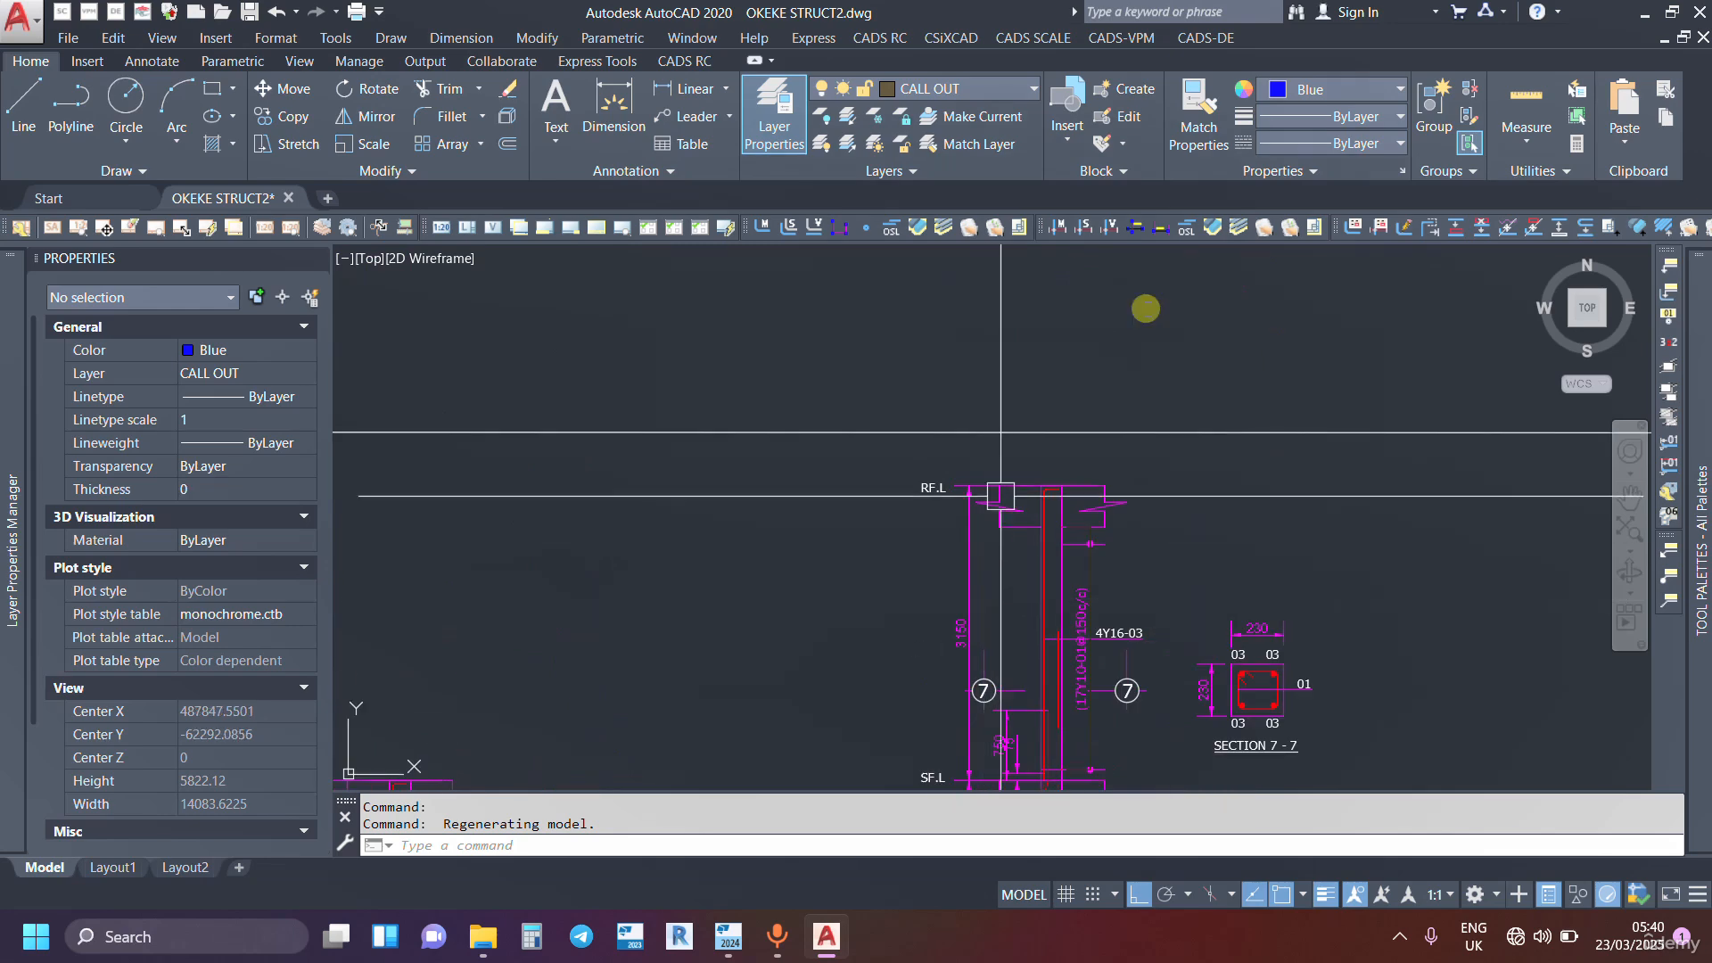
Return to Tekla Structural Designer, insert a construction level above 2ND FLR and name it PENT FLR
click(1645, 12)
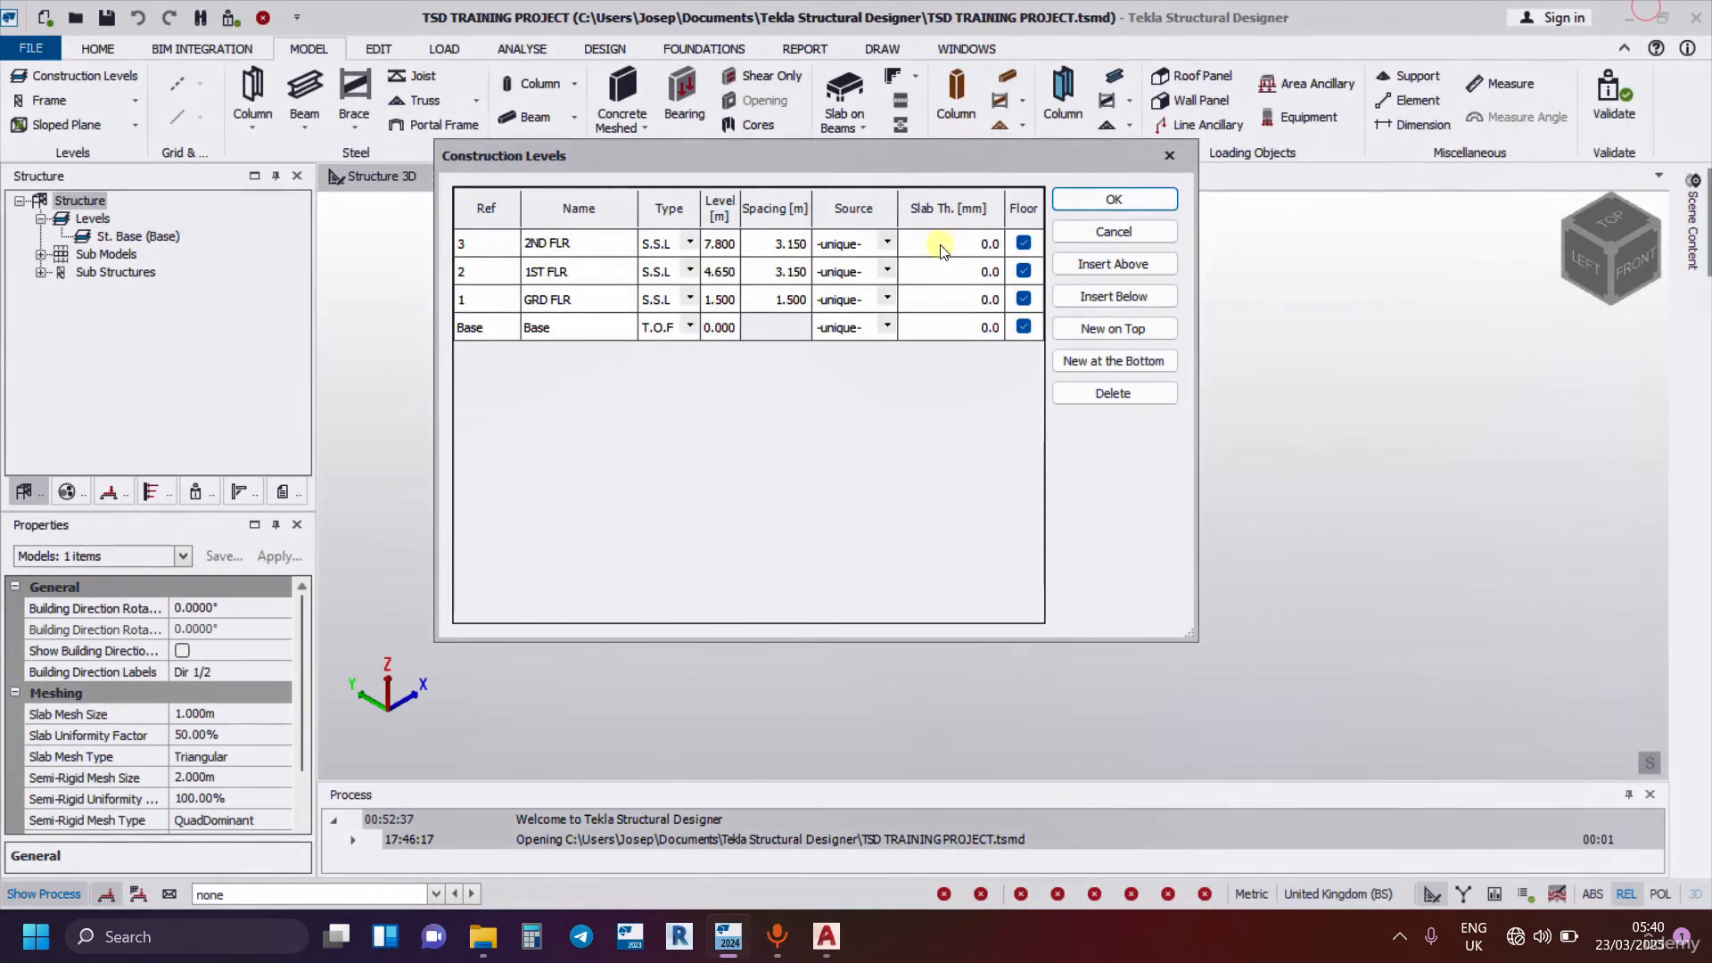
click(1094, 263)
click(543, 248)
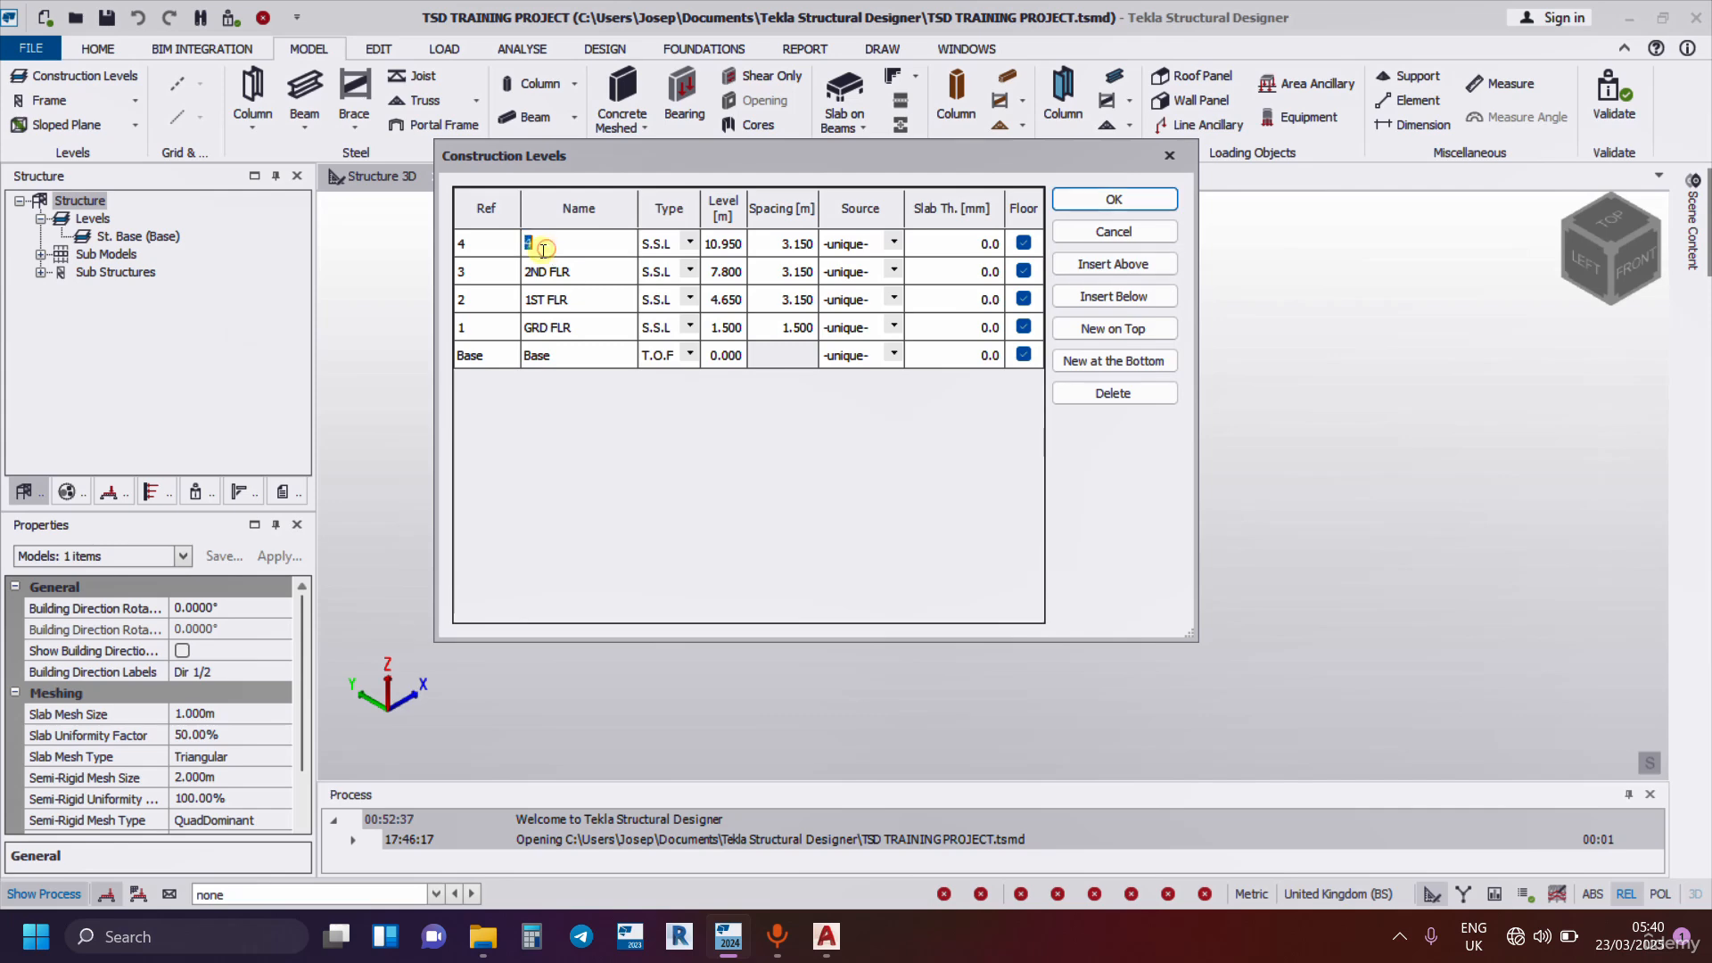
text(PENT FLR)
Insert a construction level above PENT FLR and name it ROOF
click(1091, 262)
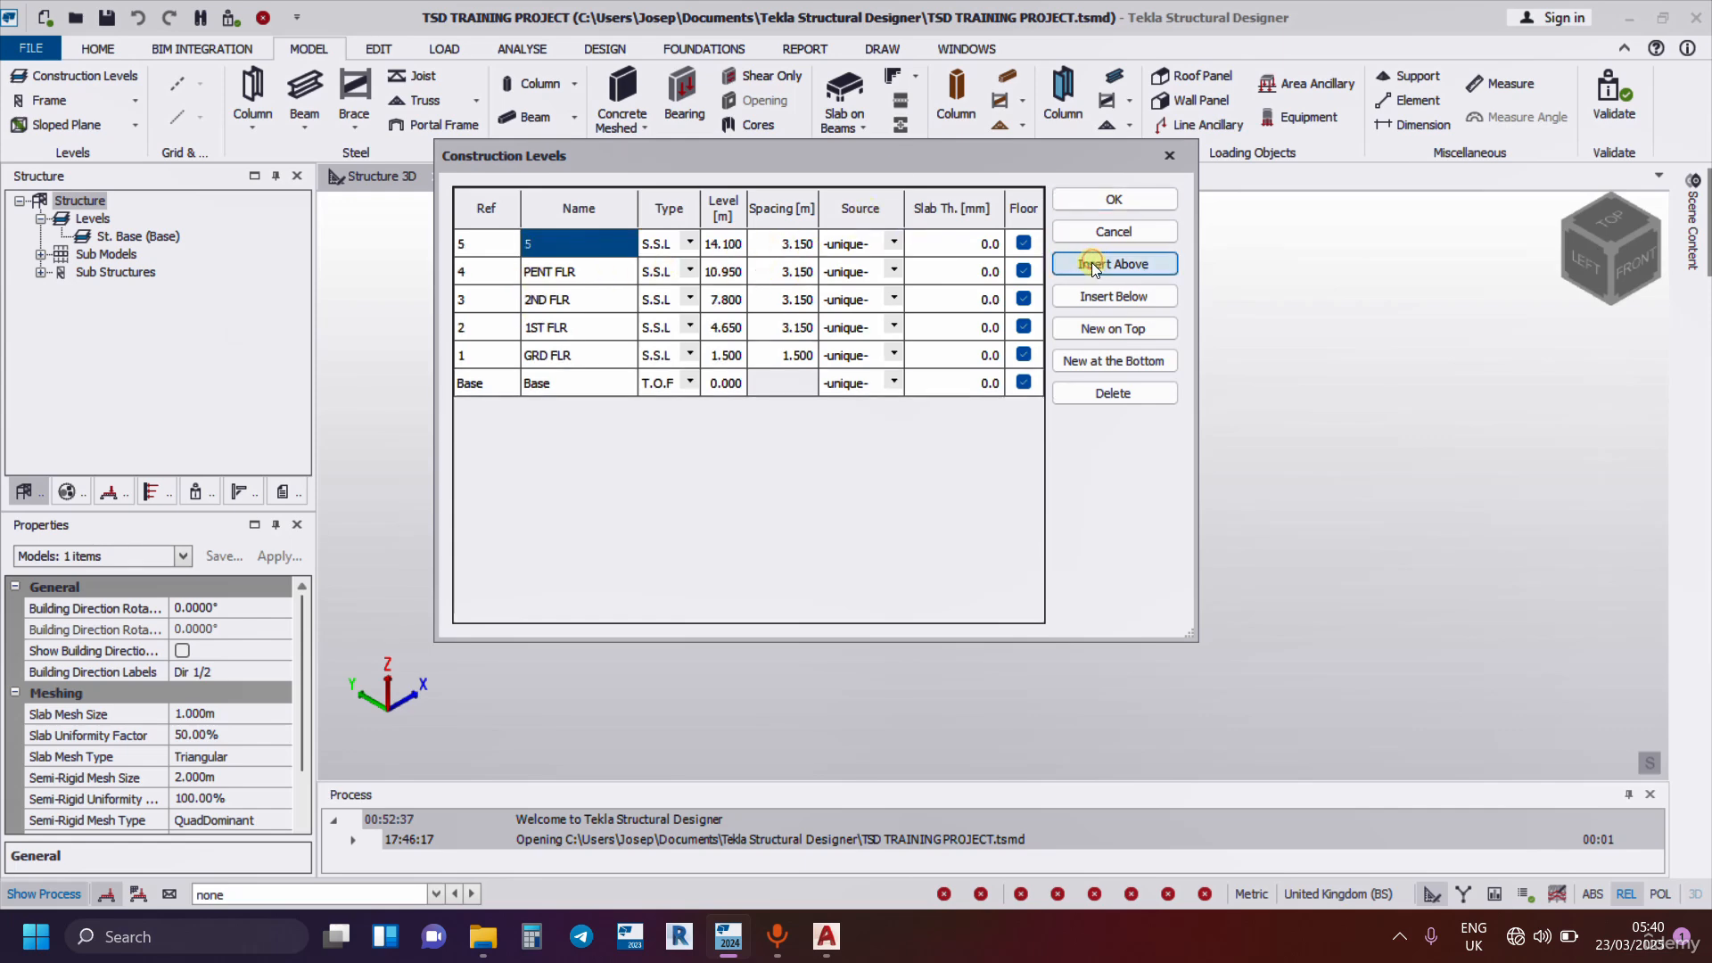
click(553, 242)
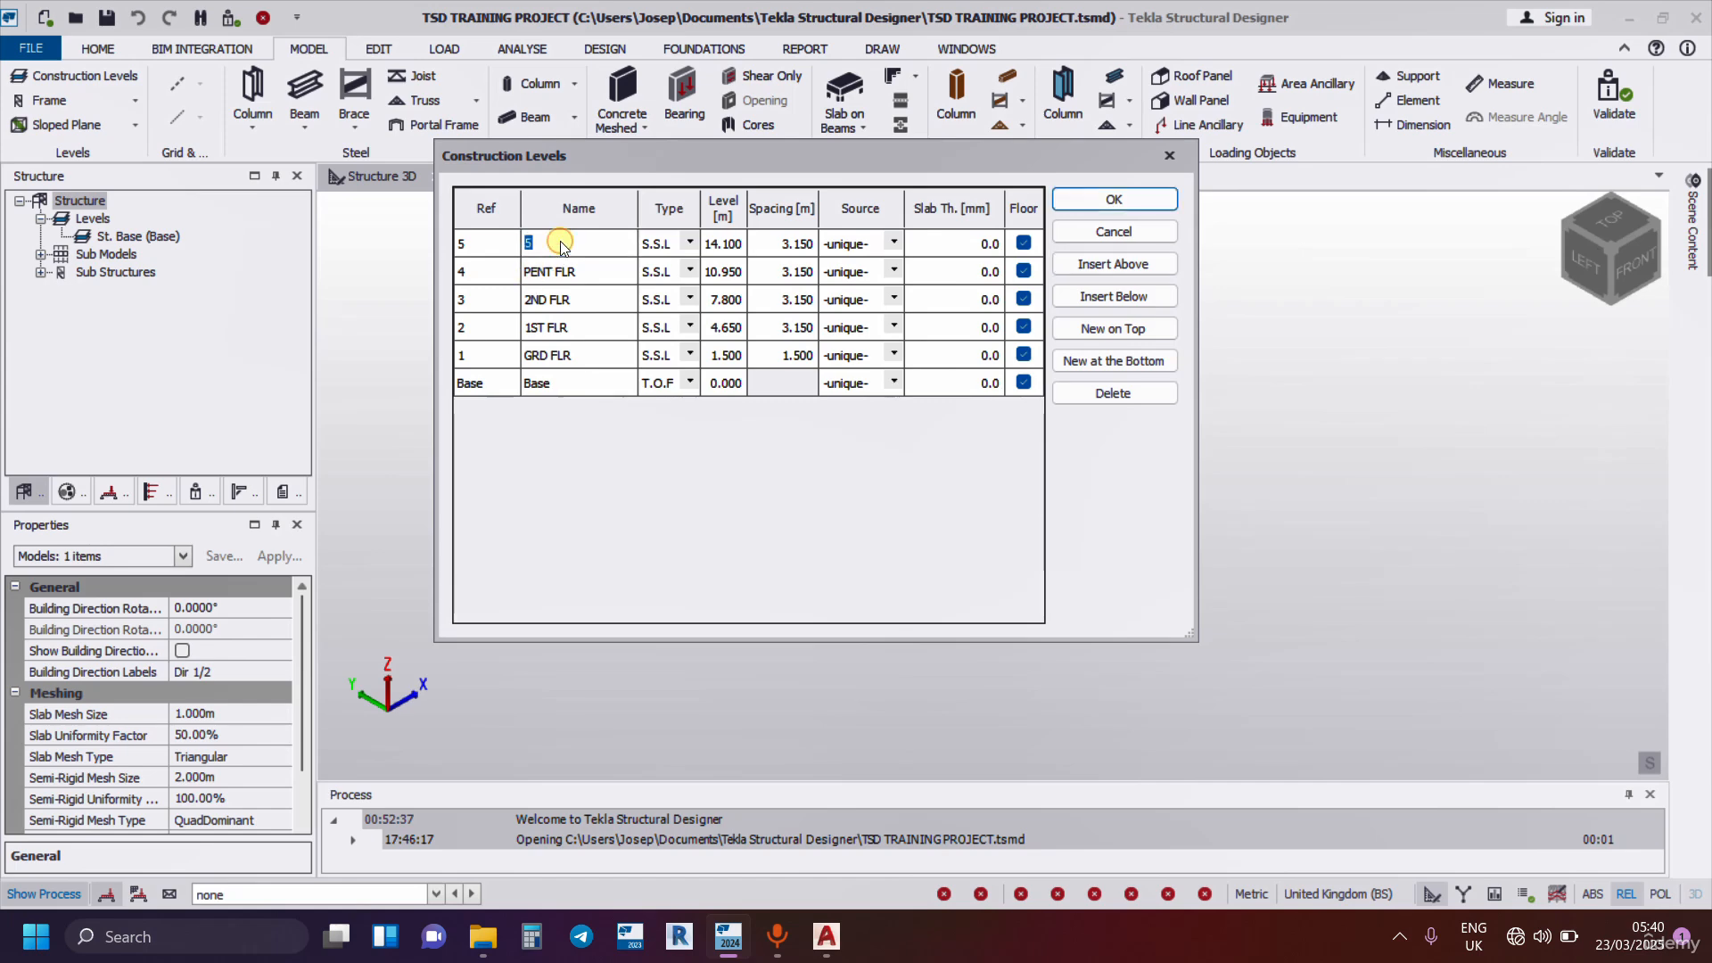
text(ROOF)
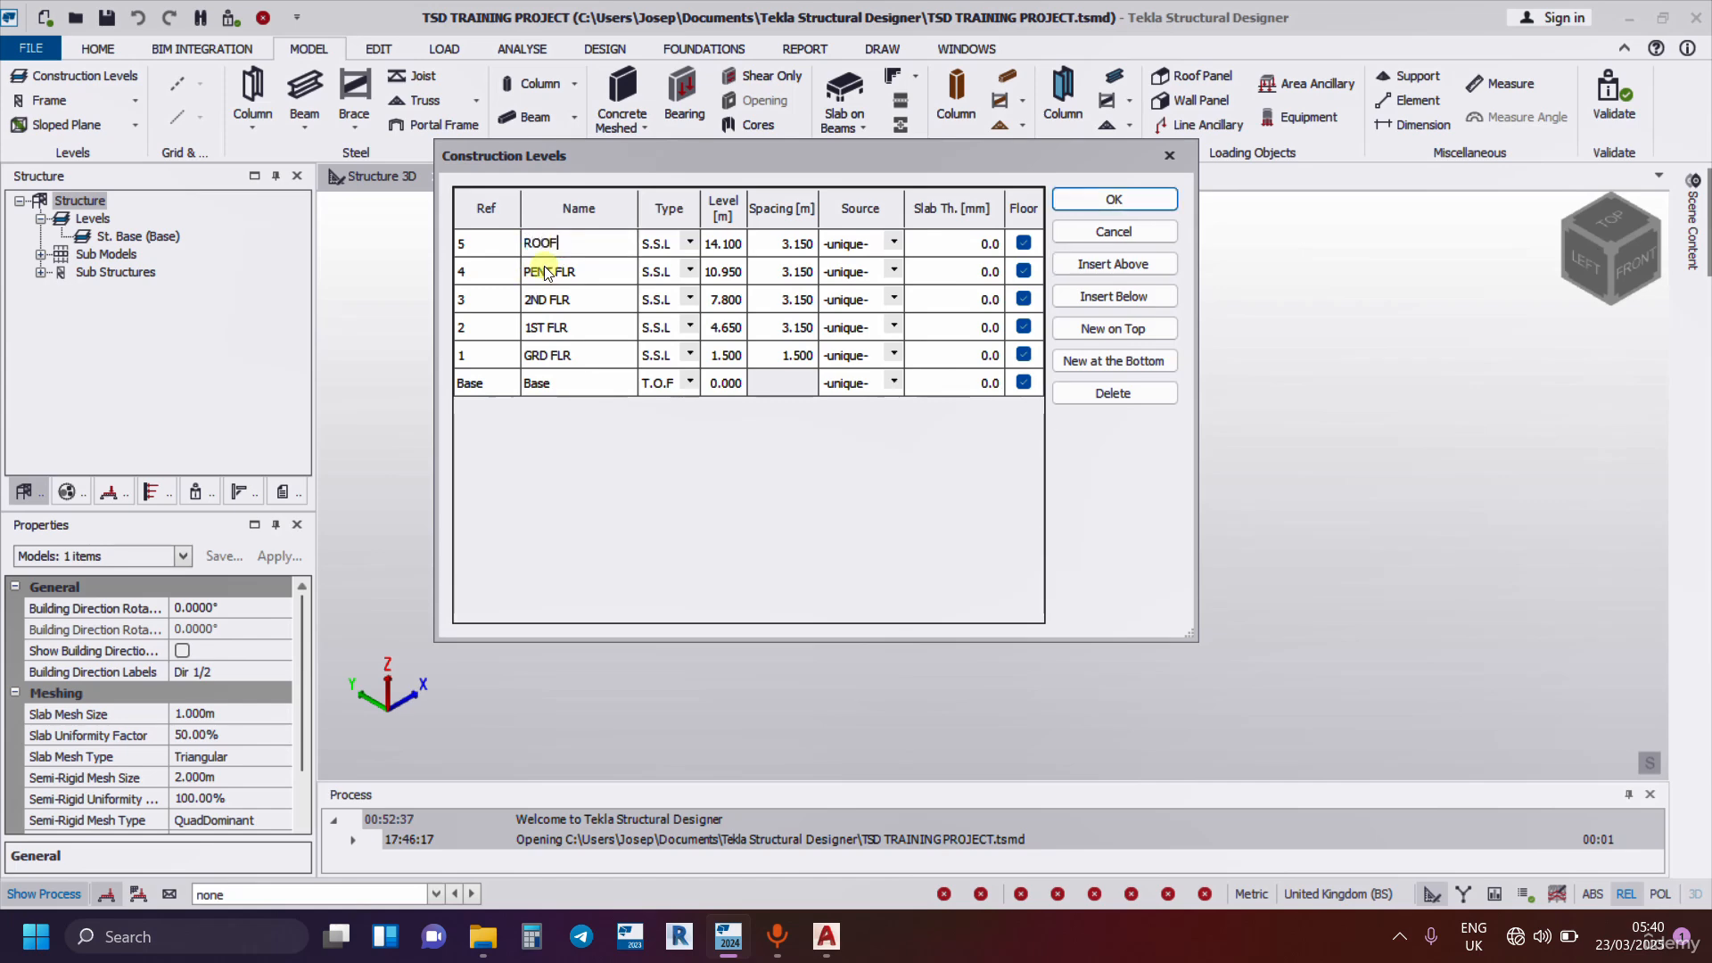
Check the types of the PENT FLR and 2ND FLR levels and apply the construction levels to the model
click(657, 273)
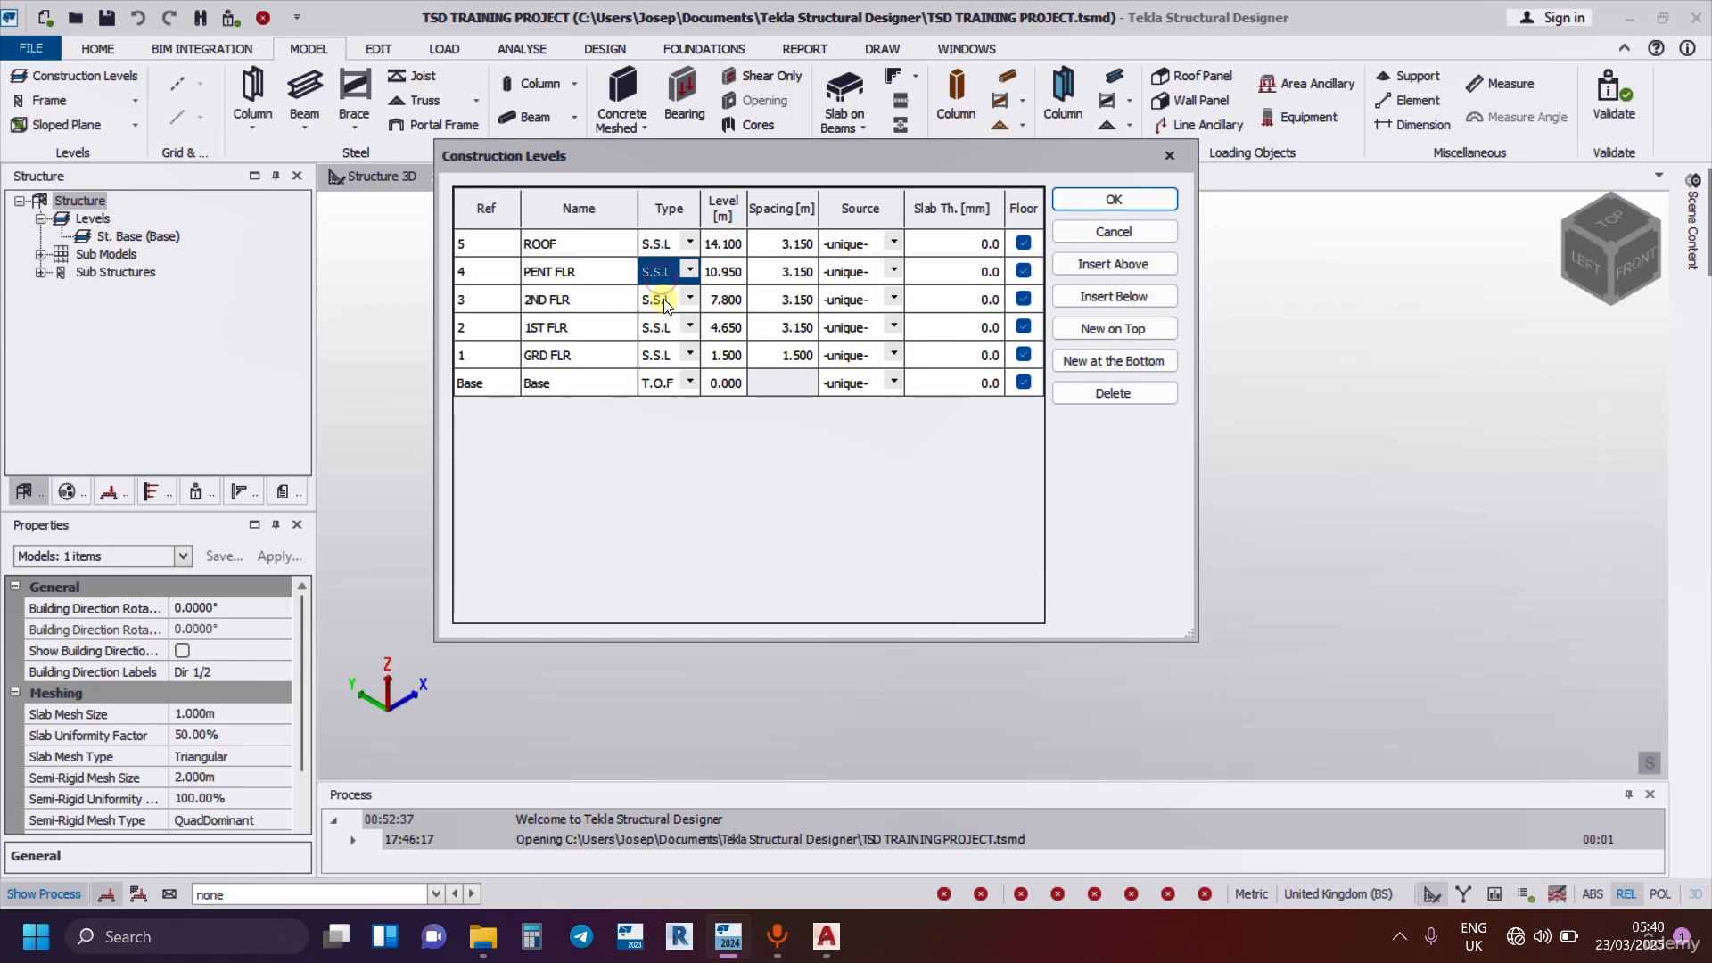
click(660, 297)
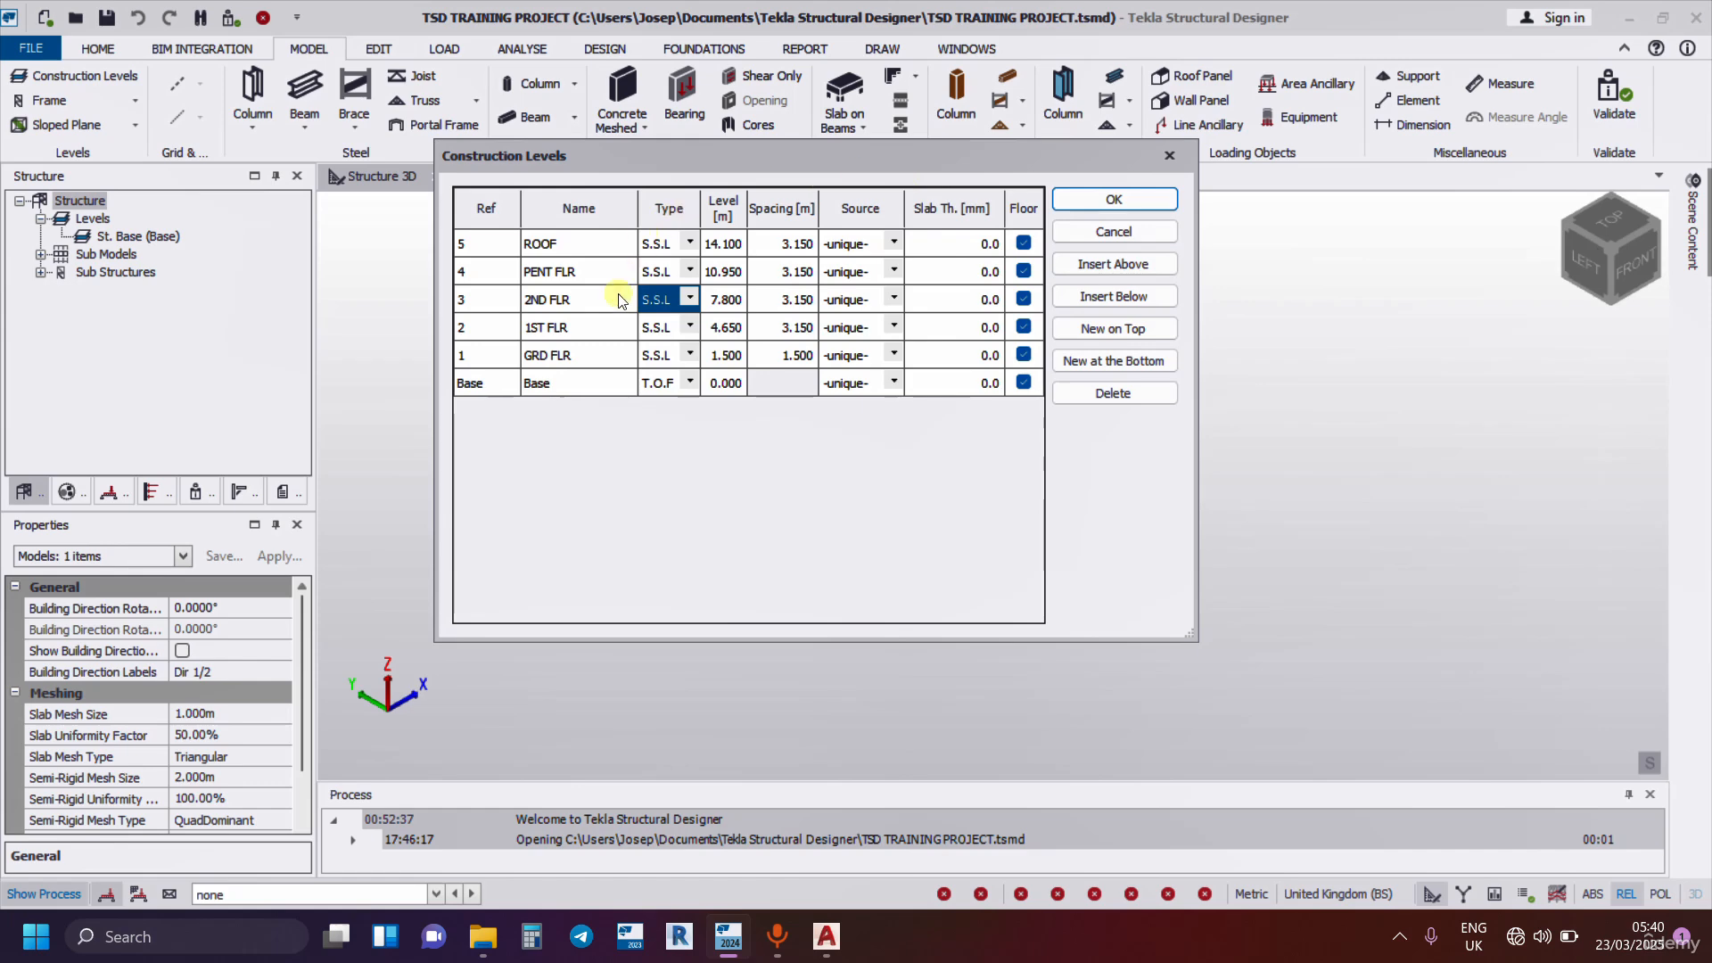
click(1113, 202)
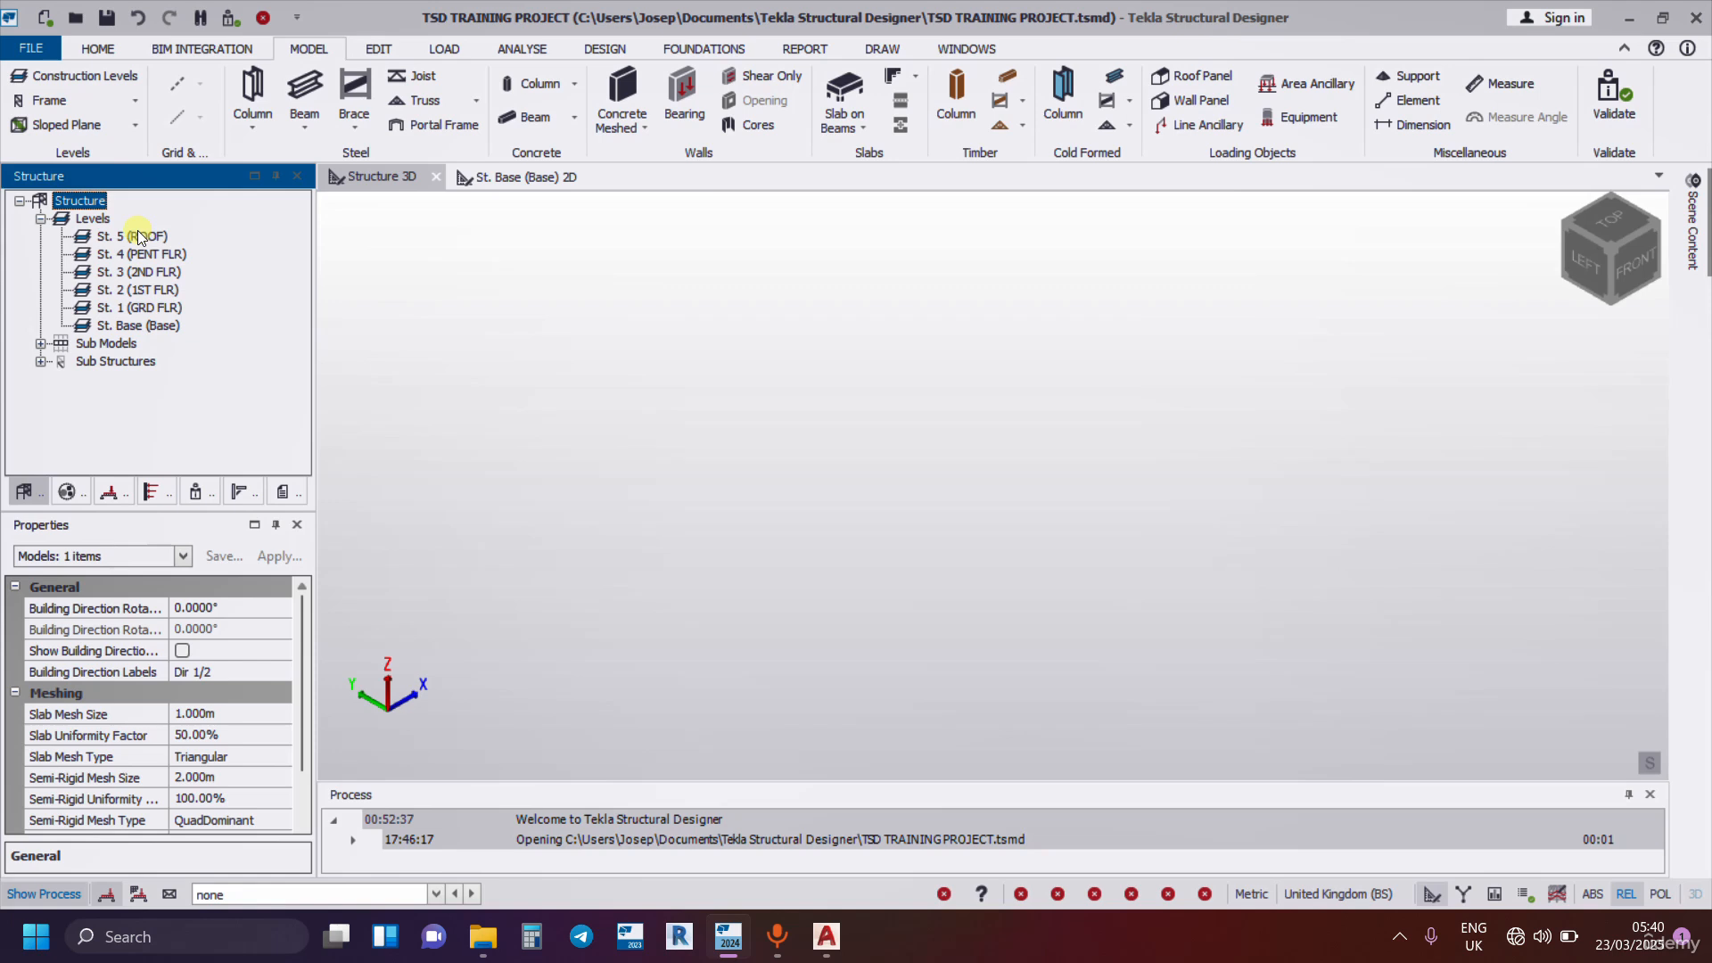
Select the GRD FLR level and open the 2D views of the 1ST FLR, 2ND FLR, PENT FLR and ROOF levels
click(143, 305)
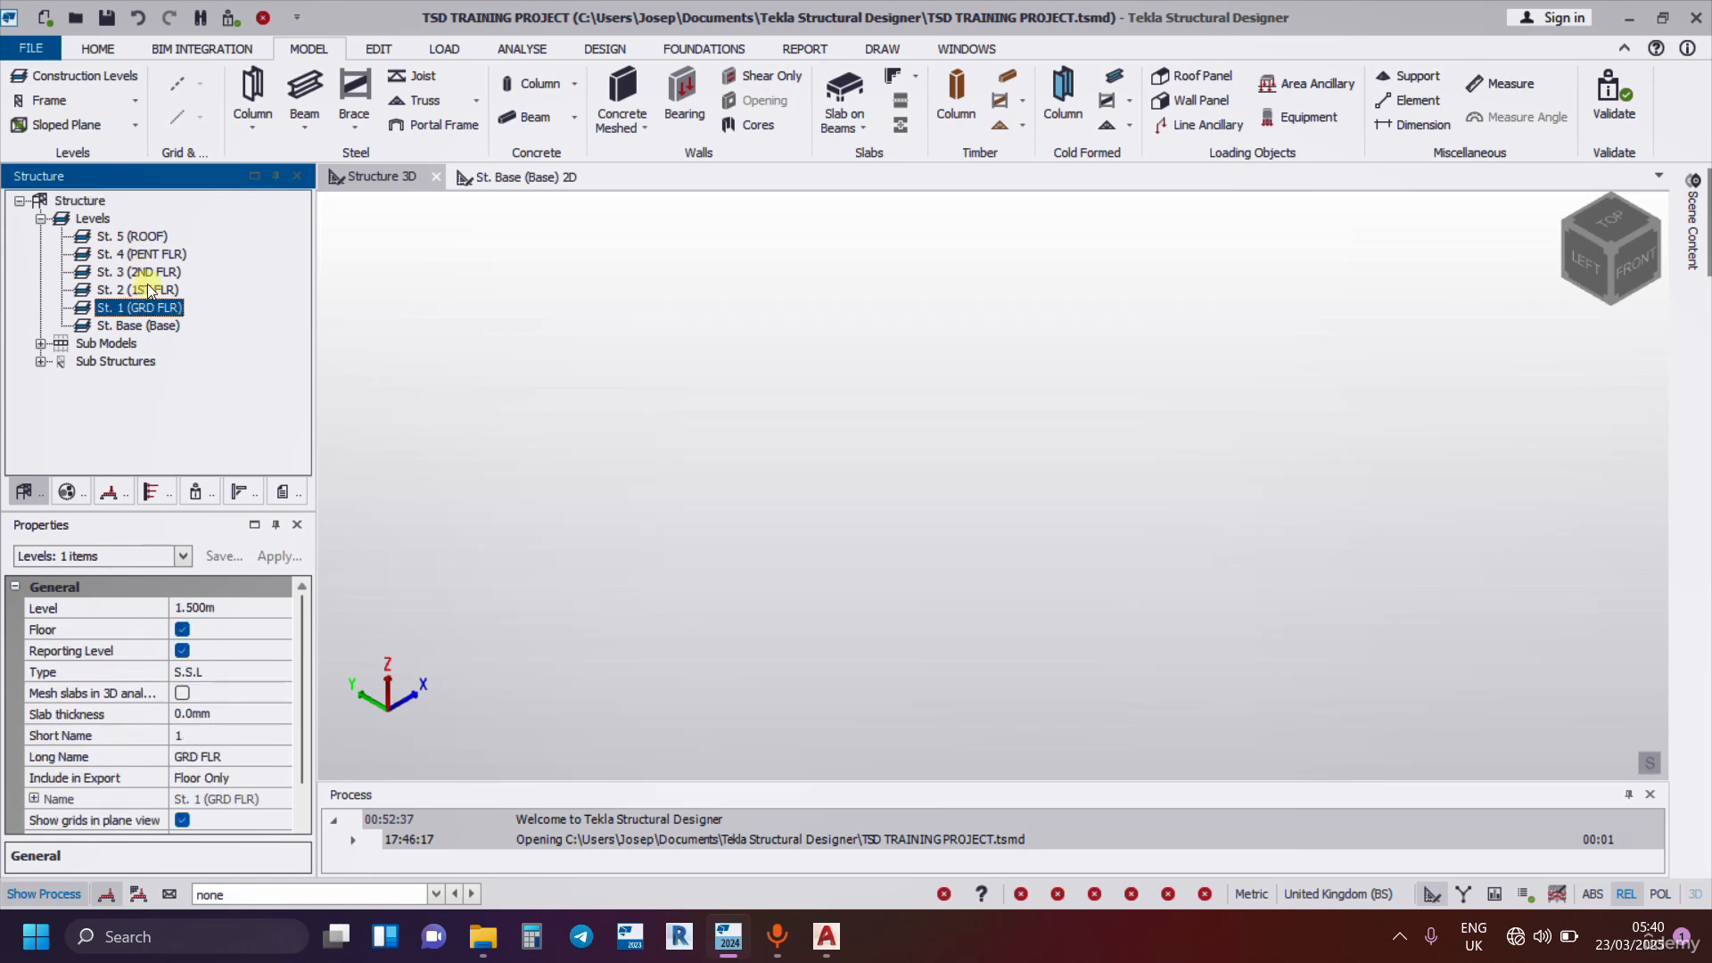
double_click(147, 285)
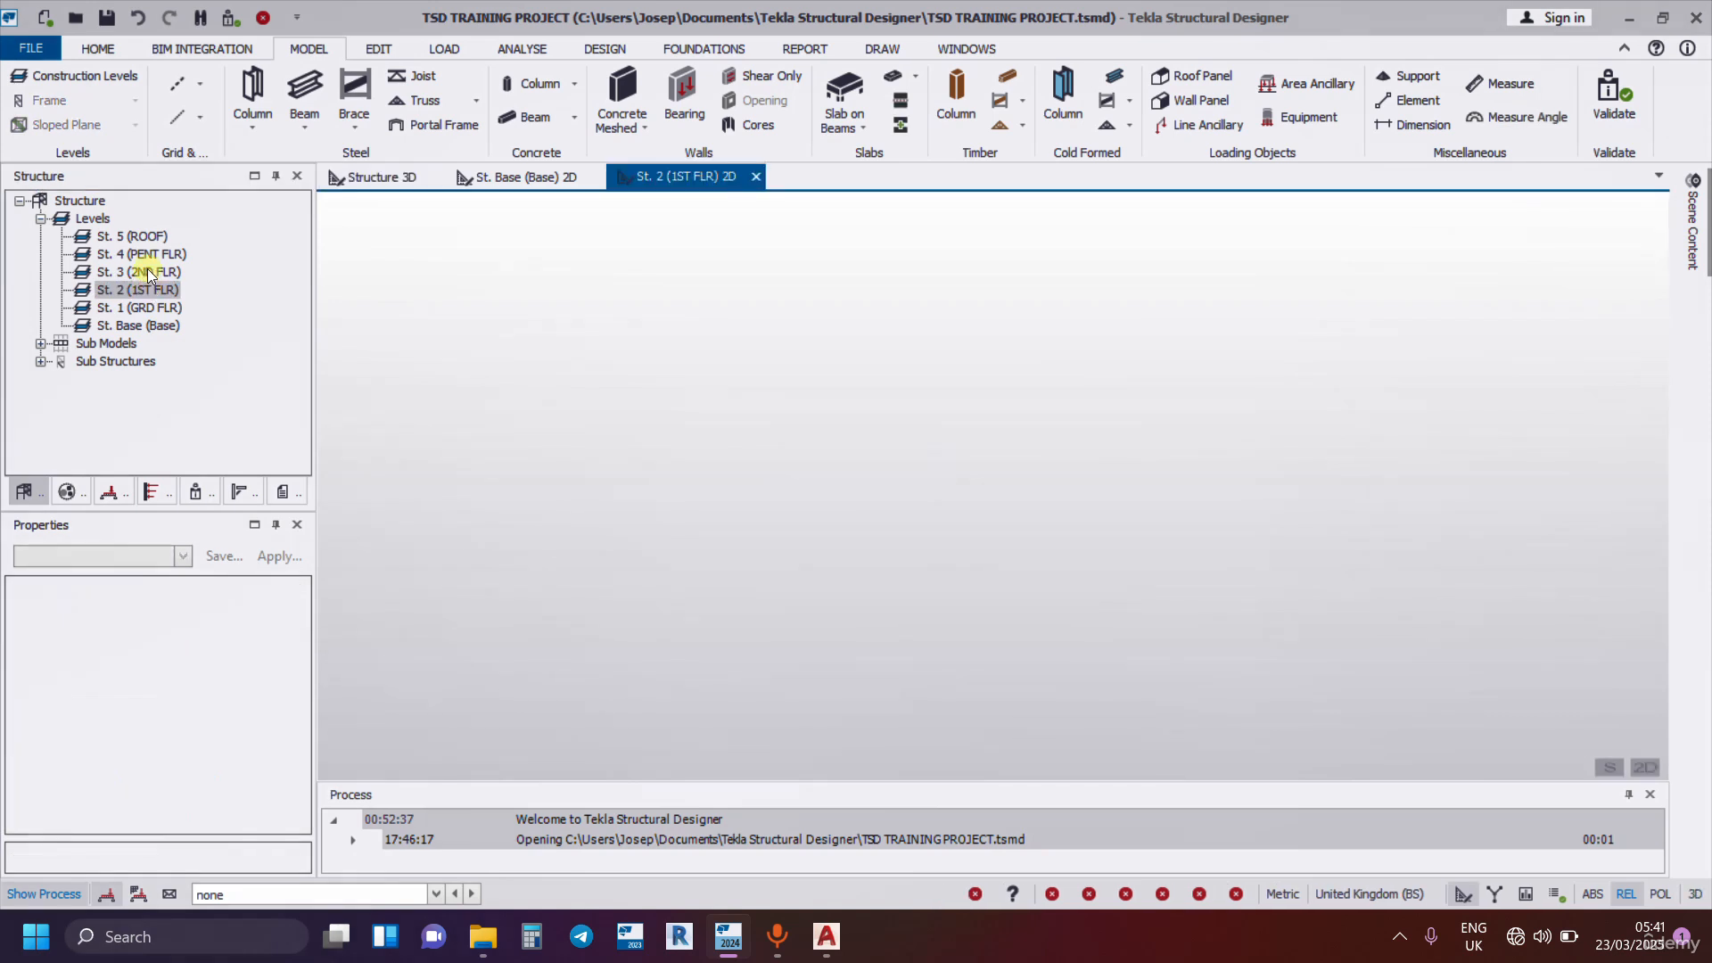
double_click(147, 272)
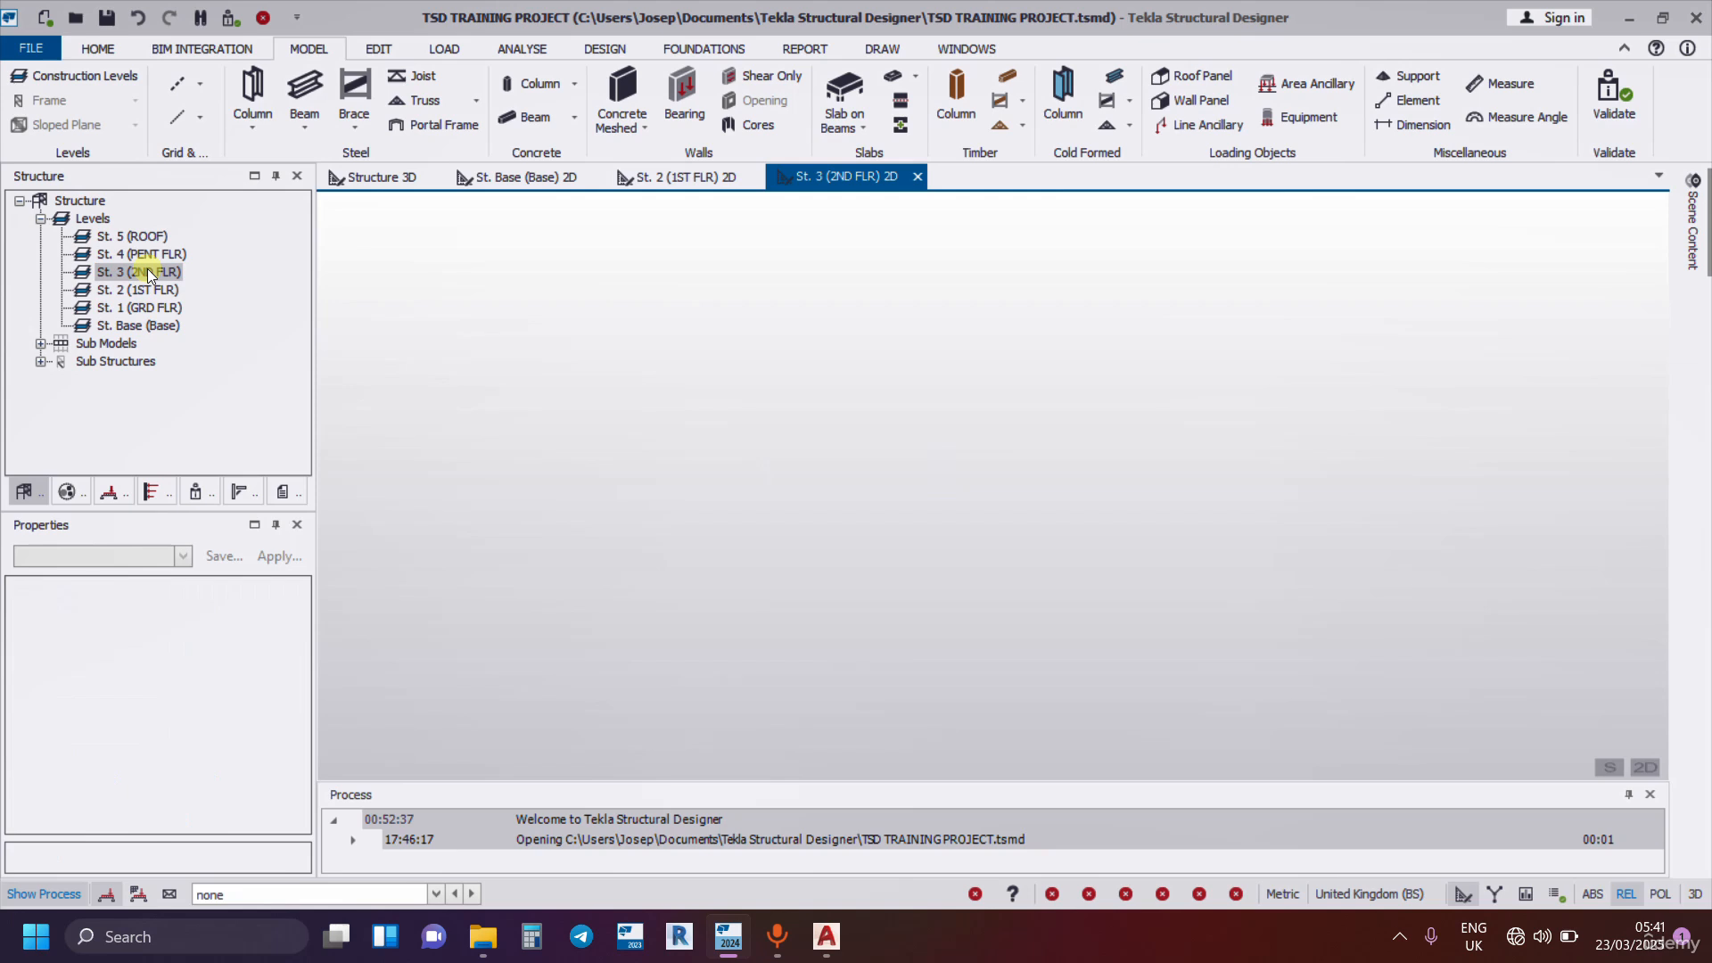
double_click(147, 255)
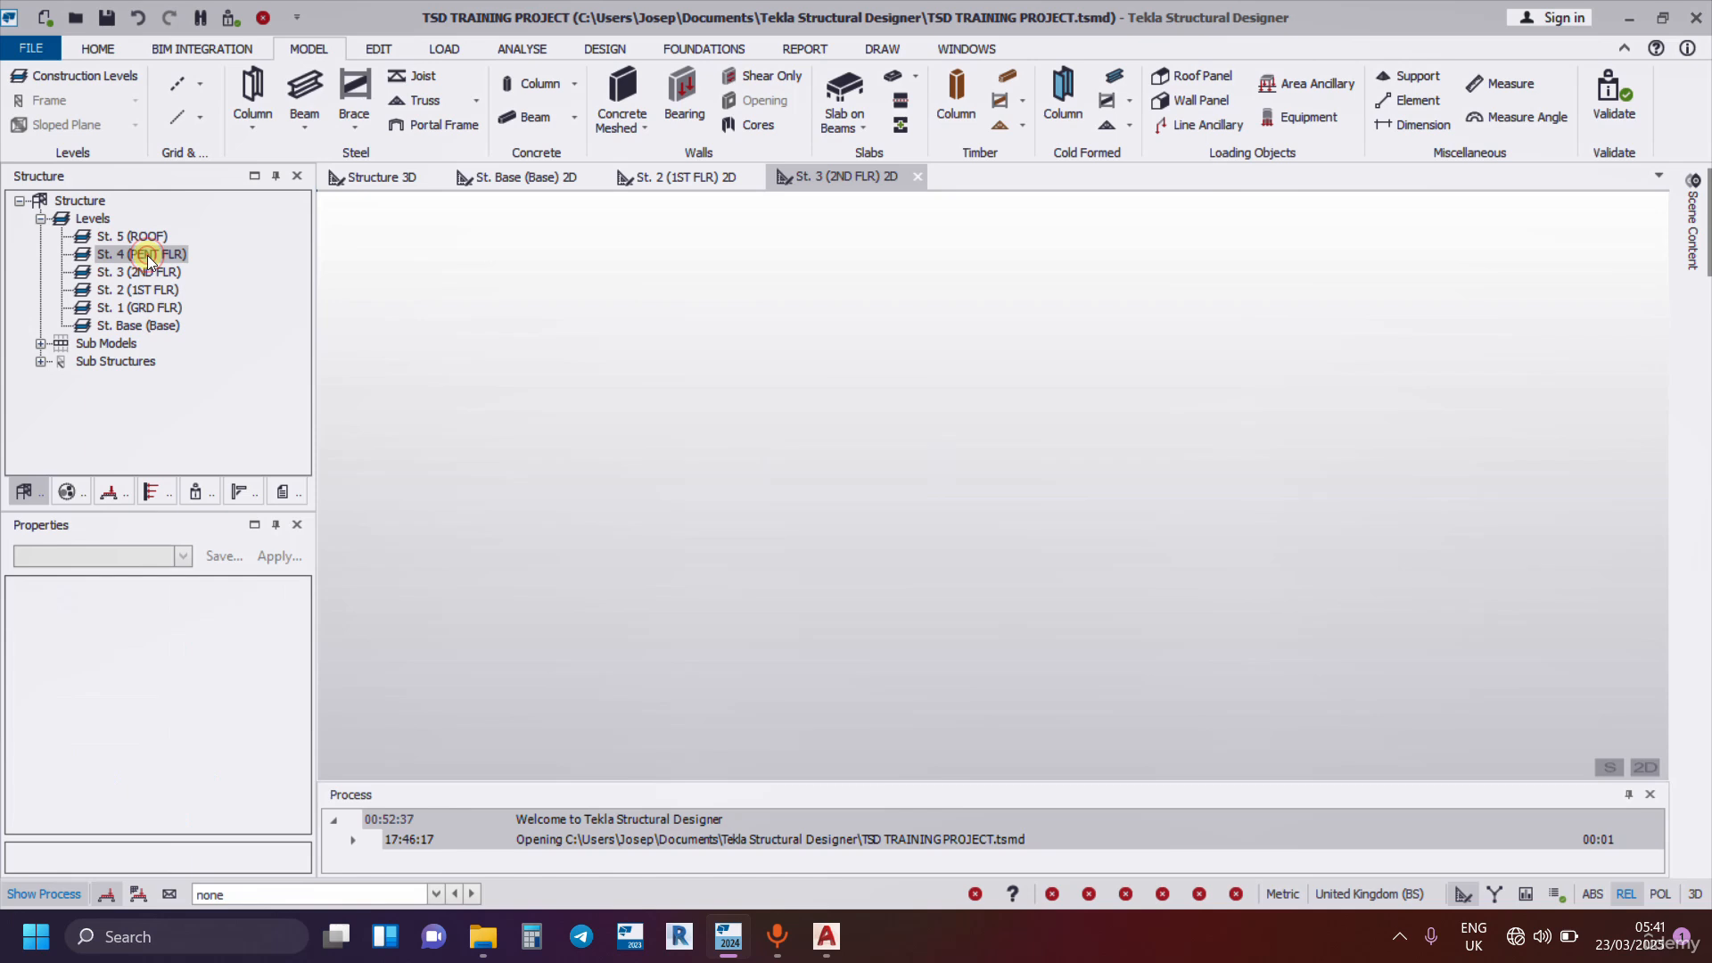
double_click(147, 236)
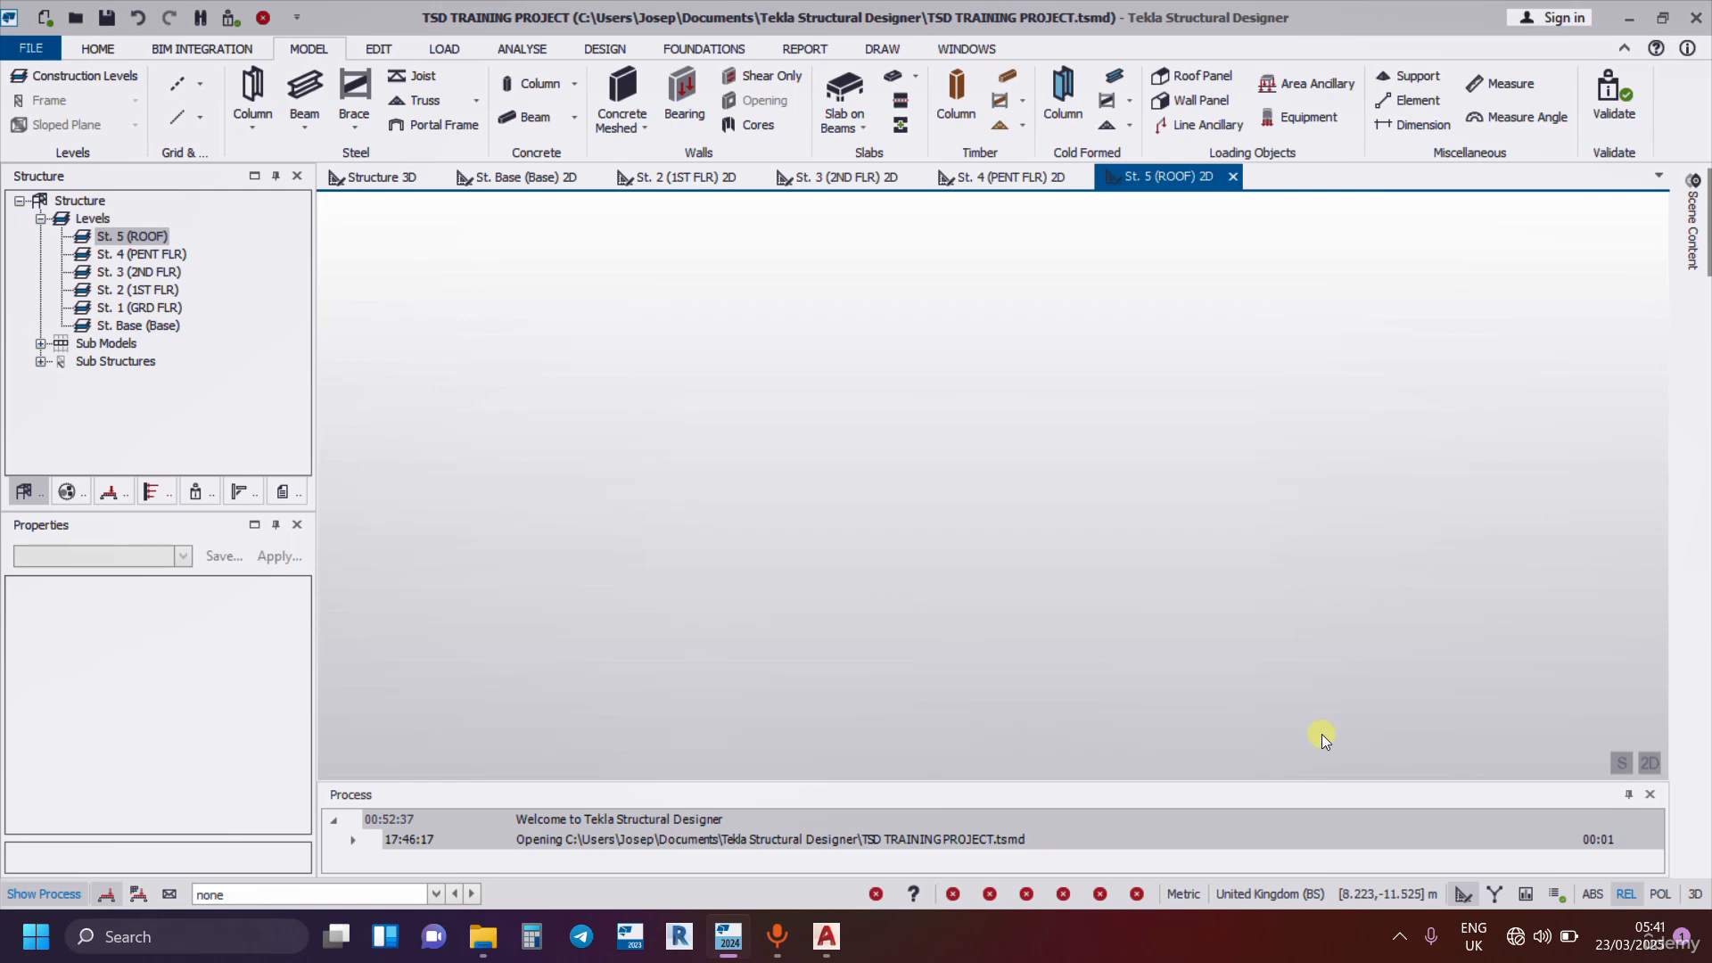
click(1399, 936)
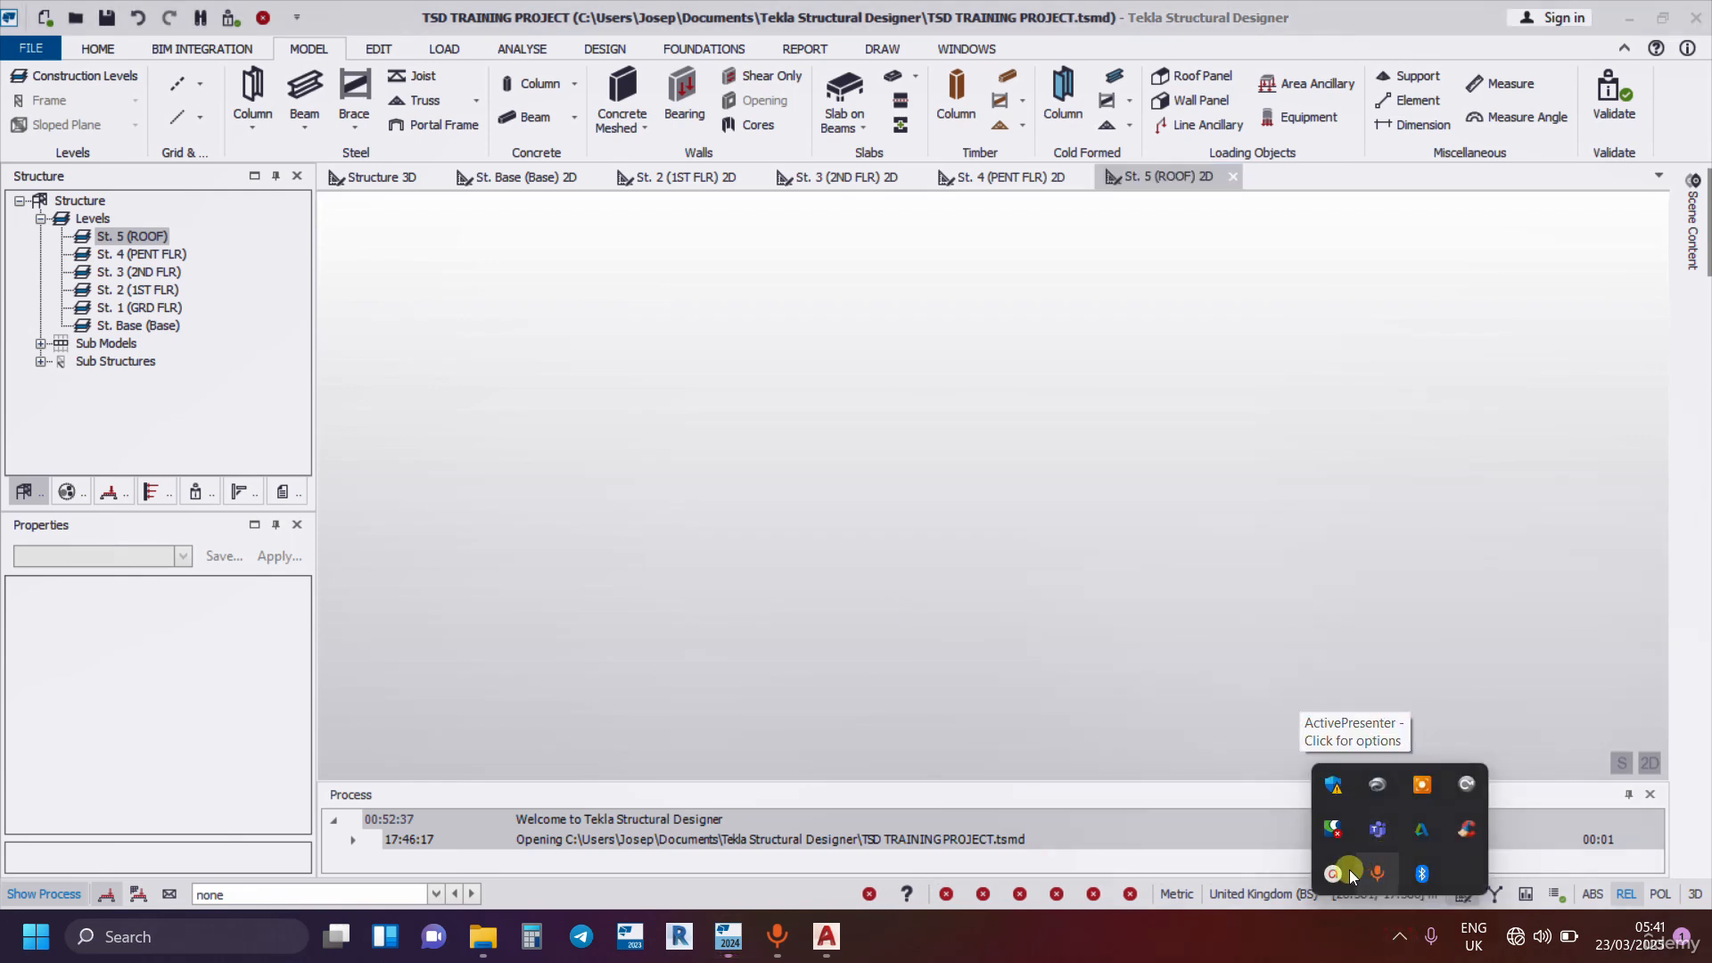